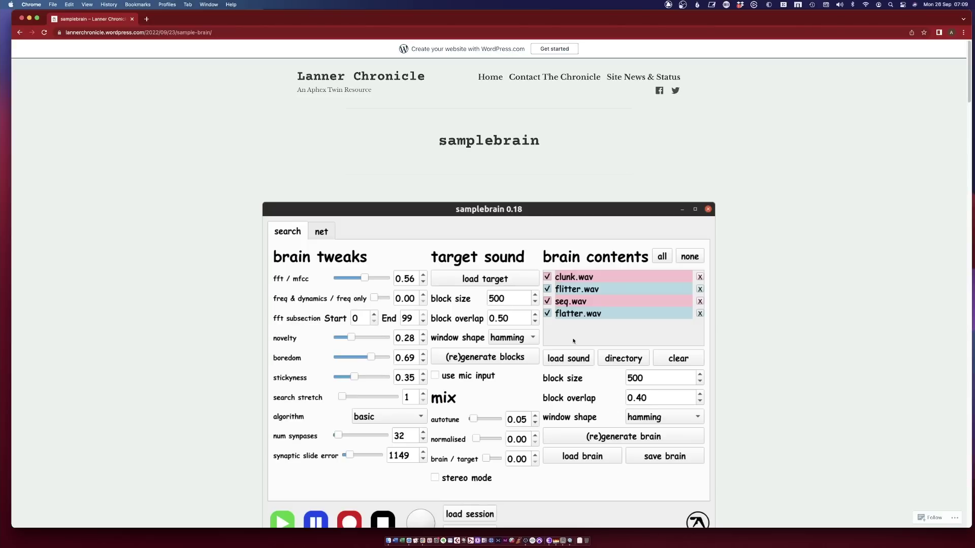
# Step: Open the samplebrain GitLab project and download samplebrain_0.18_macintel.zip from its Binaries list
pyautogui.scroll(-2, 668, 389)
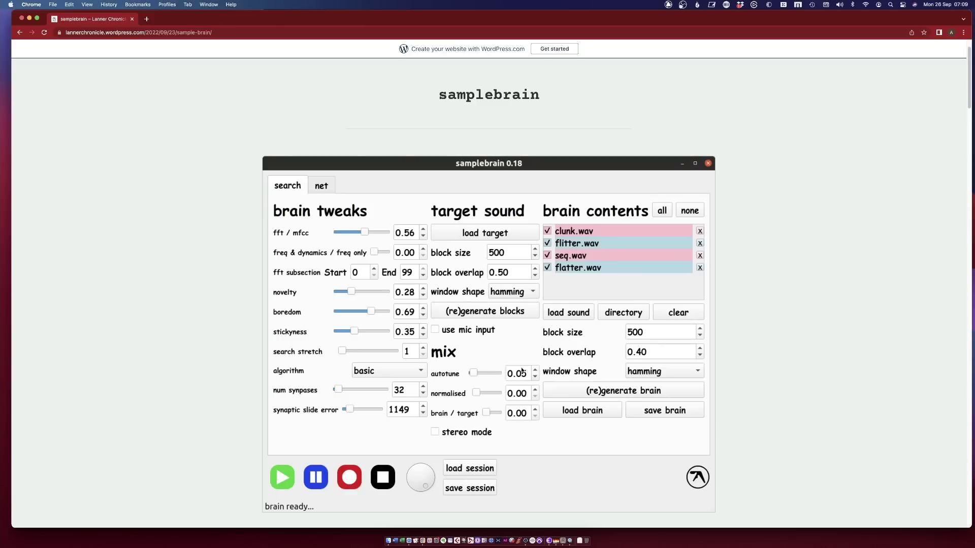
pyautogui.scroll(-10, 522, 371)
pyautogui.click(350, 214)
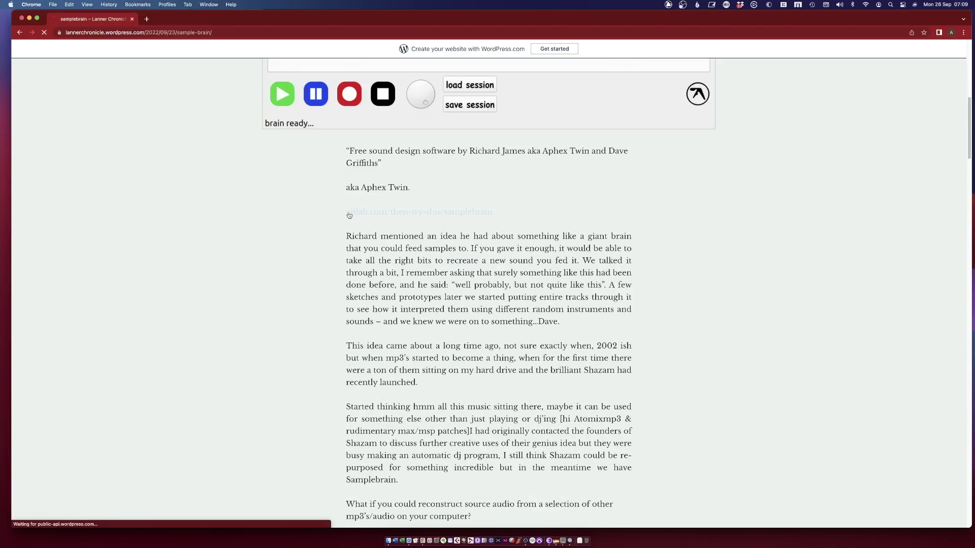
pyautogui.scroll(-10, 375, 248)
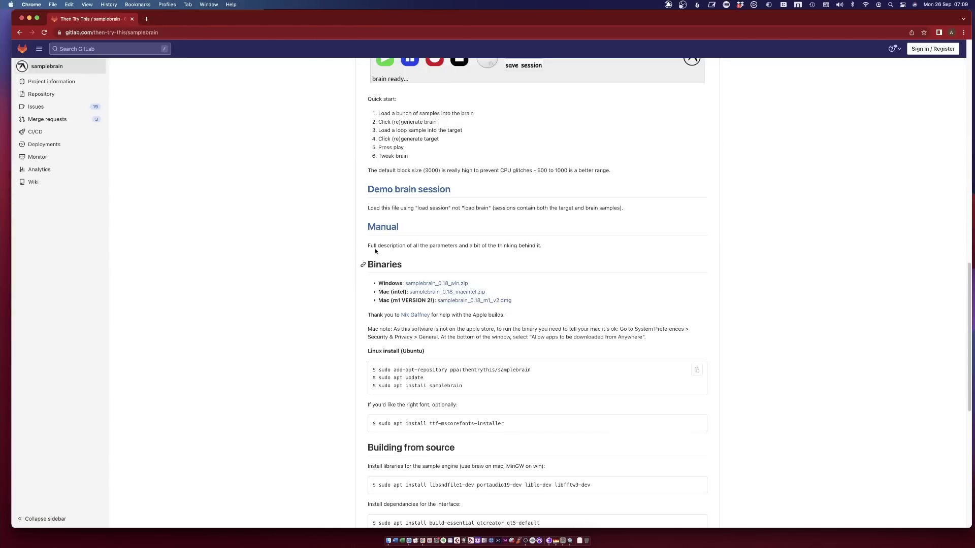
pyautogui.click(449, 293)
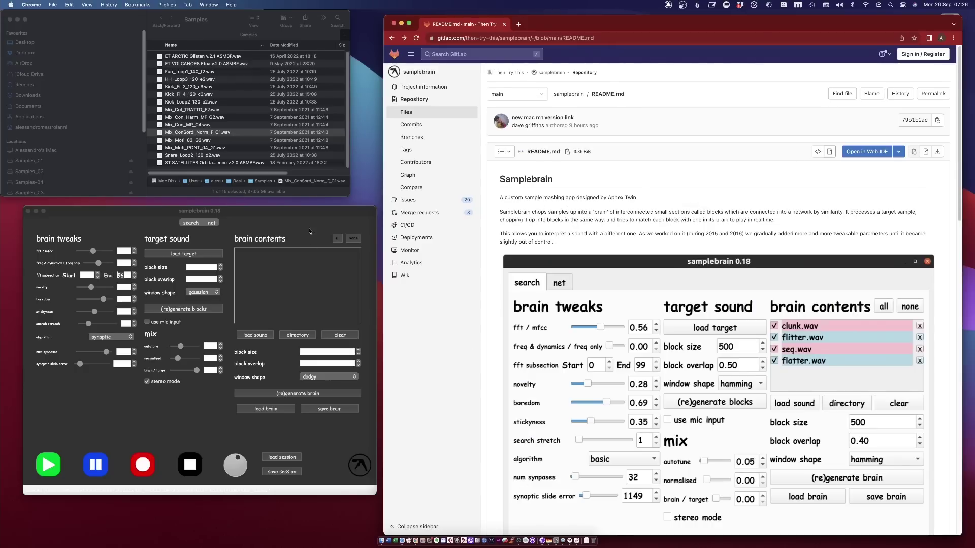
# Step: Open the samplebrain manual from the README, skim it, and return to the project's main page
pyautogui.scroll(-10, 525, 322)
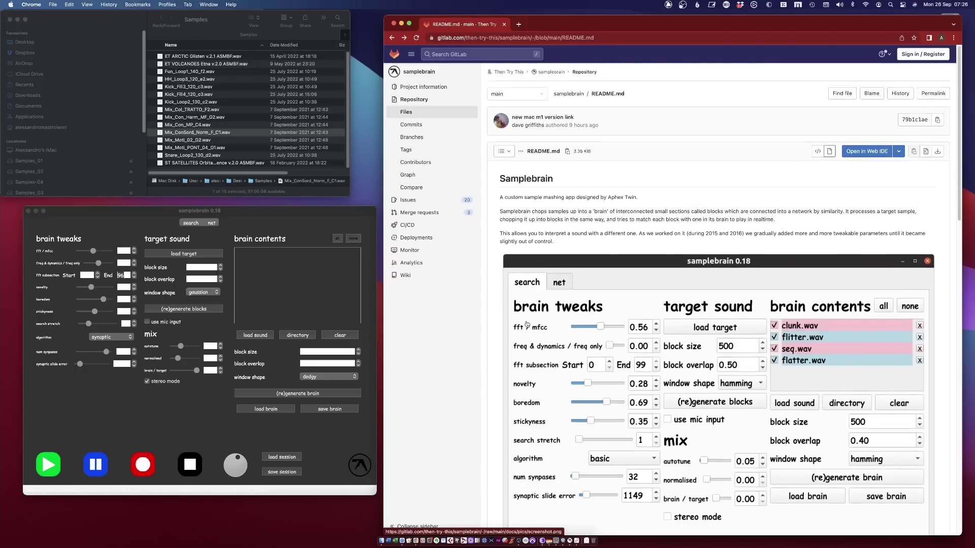
pyautogui.click(514, 301)
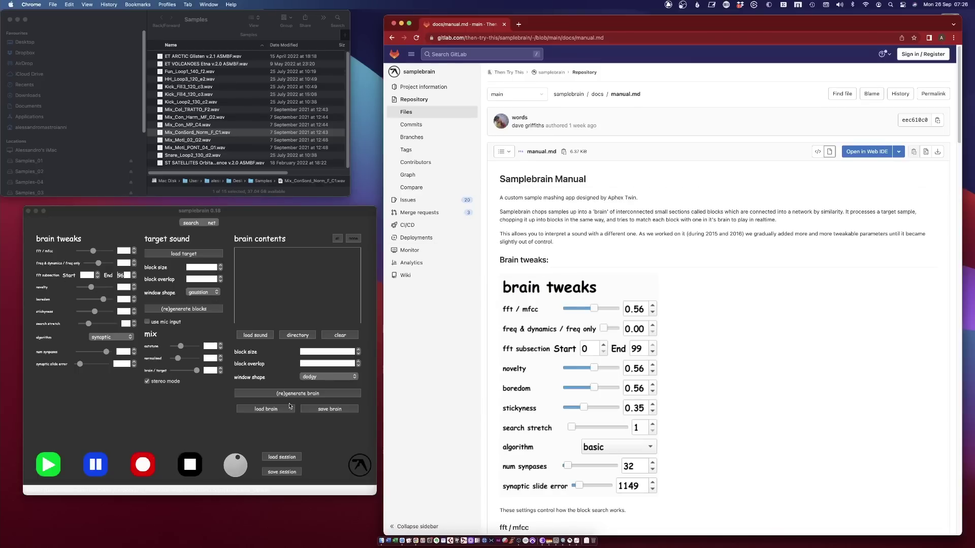
pyautogui.scroll(-10, 558, 433)
pyautogui.scroll(10, 559, 433)
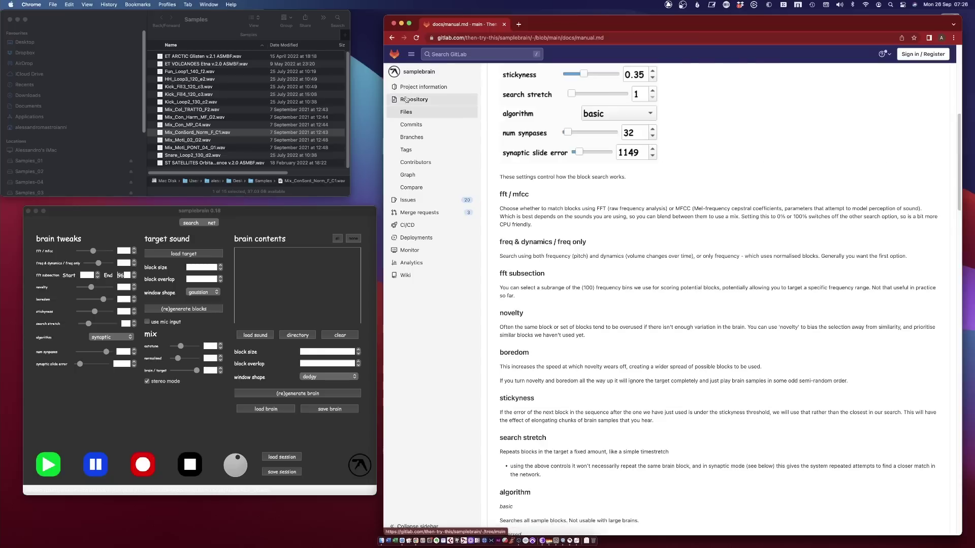
pyautogui.click(391, 38)
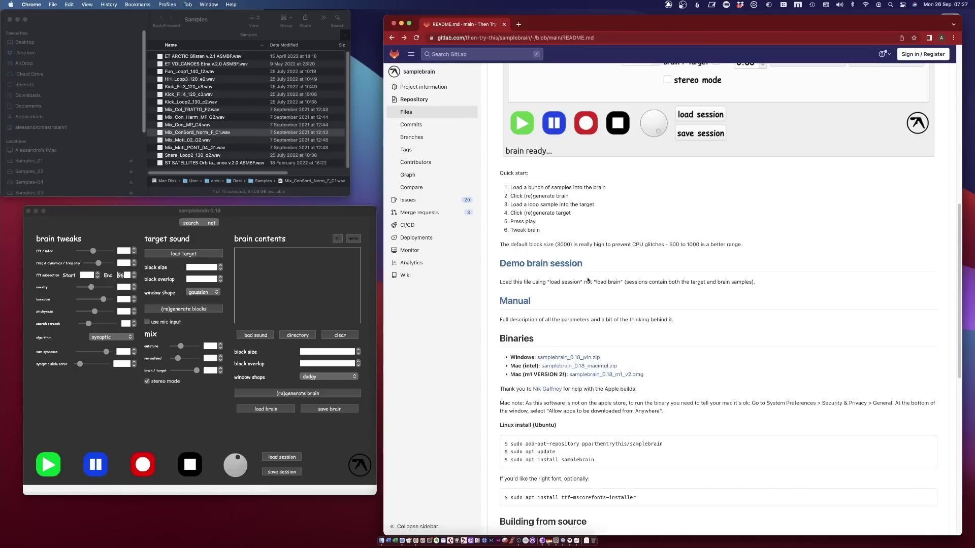
pyautogui.scroll(-4, 559, 167)
pyautogui.press('super+bracketleft')
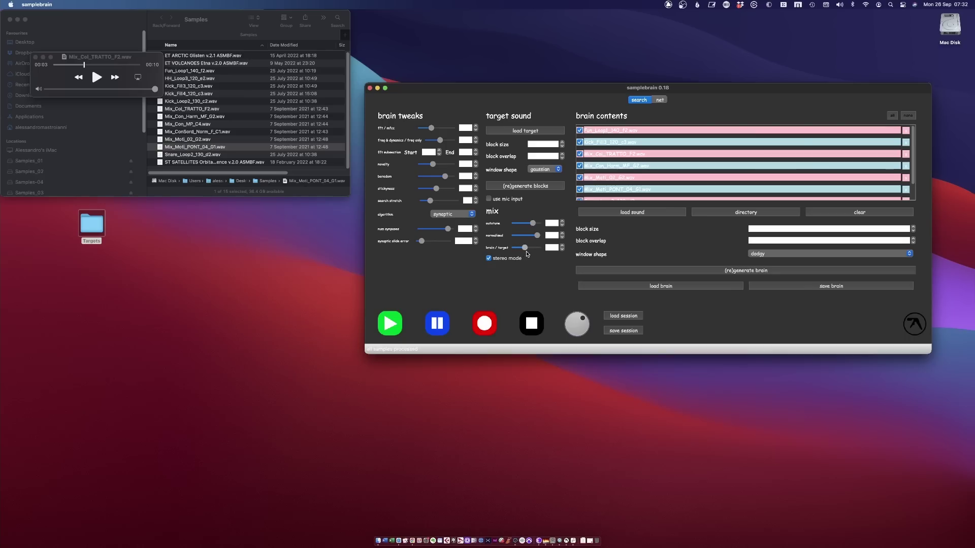
# Step: Drag the normalised slider lower and choose flat top as the target window shape
pyautogui.moveTo(537, 236)
pyautogui.mouseDown()
pyautogui.moveTo(520, 248)
pyautogui.moveTo(534, 252)
pyautogui.moveTo(529, 223)
pyautogui.mouseUp()
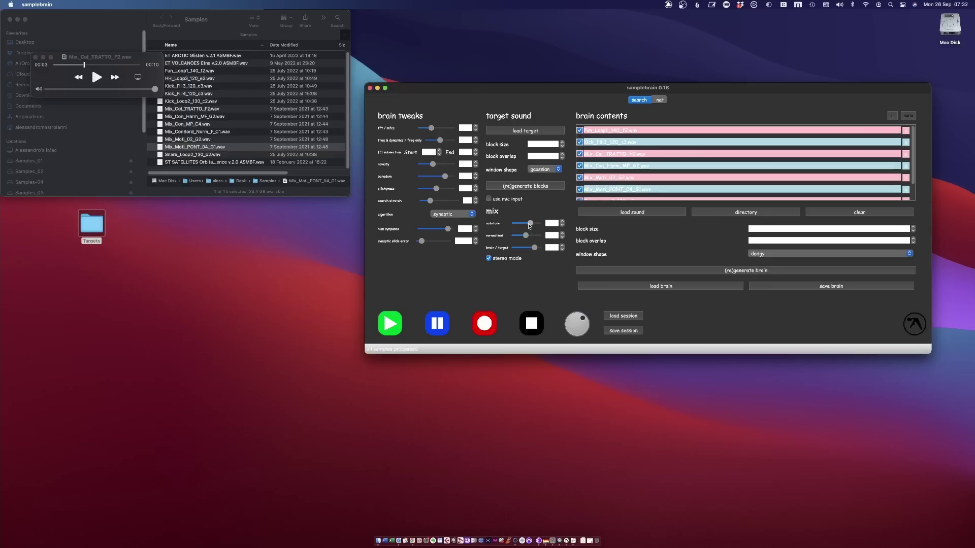
pyautogui.click(547, 168)
pyautogui.click(549, 172)
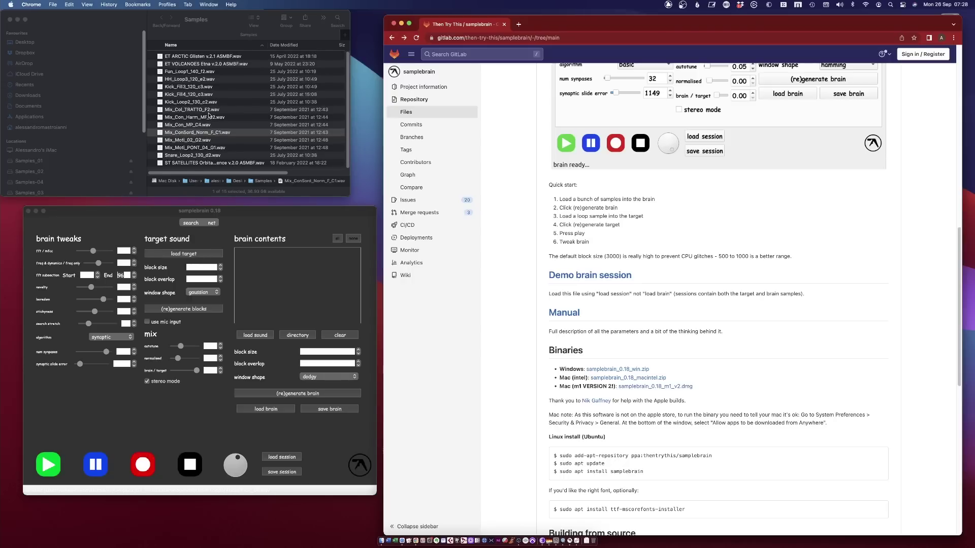
# Step: Preview the ET VOLCANOES Etna and ET ARCTIC Glisten samples, skipping ahead in each
pyautogui.click(230, 64)
pyautogui.doubleClick(230, 64)
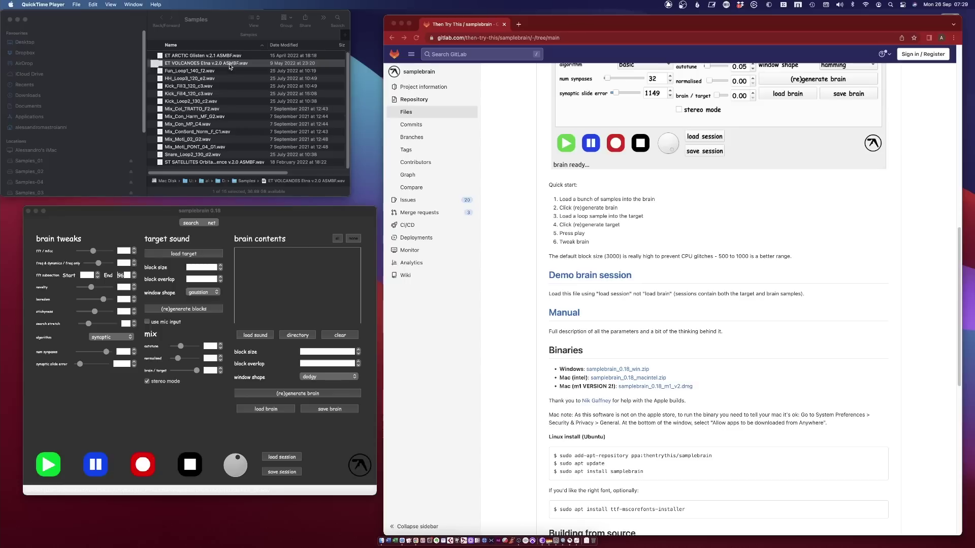
pyautogui.click(85, 66)
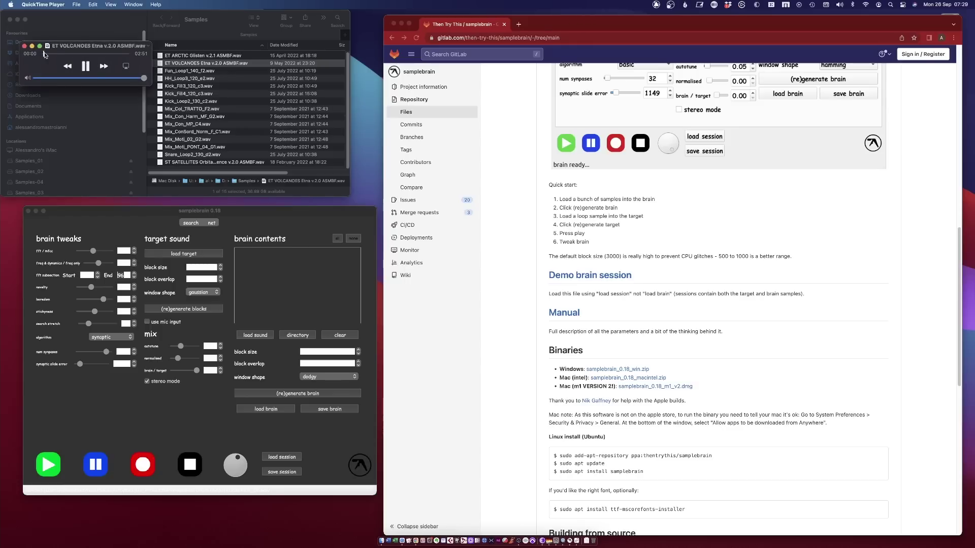
pyautogui.click(65, 54)
pyautogui.click(86, 67)
pyautogui.doubleClick(197, 56)
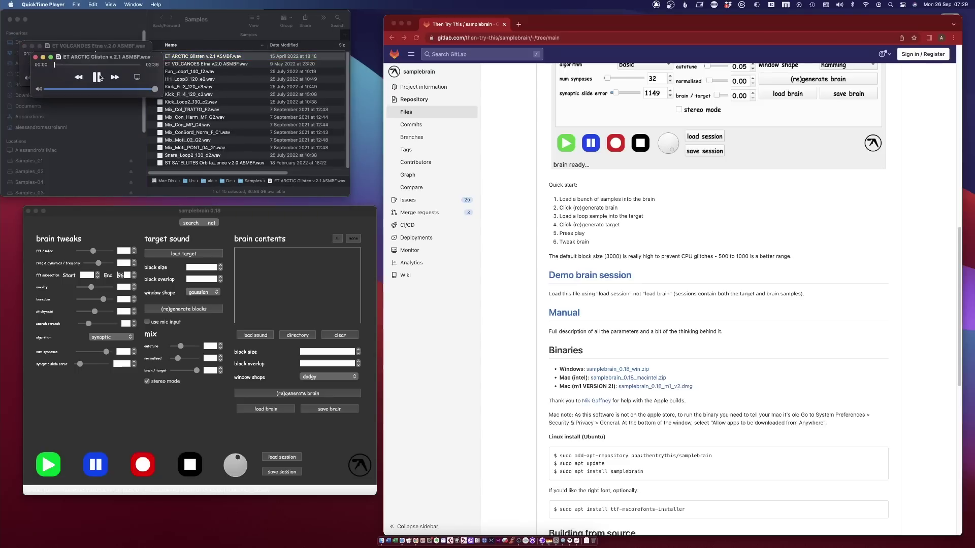
pyautogui.click(76, 65)
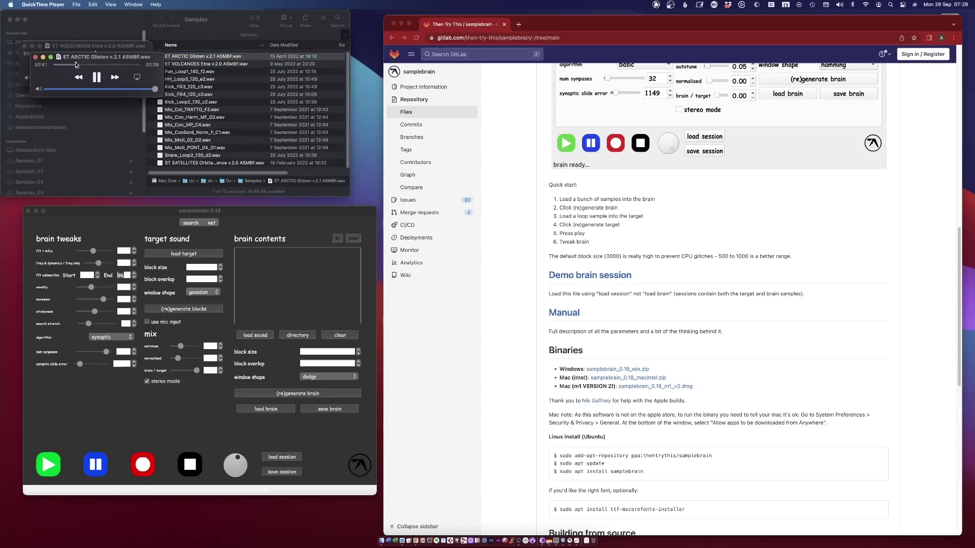
pyautogui.click(106, 65)
pyautogui.click(96, 79)
# Step: Preview the ST SATELLITES Orbital Silence sample, then close the Satellites and Etna players
pyautogui.doubleClick(209, 162)
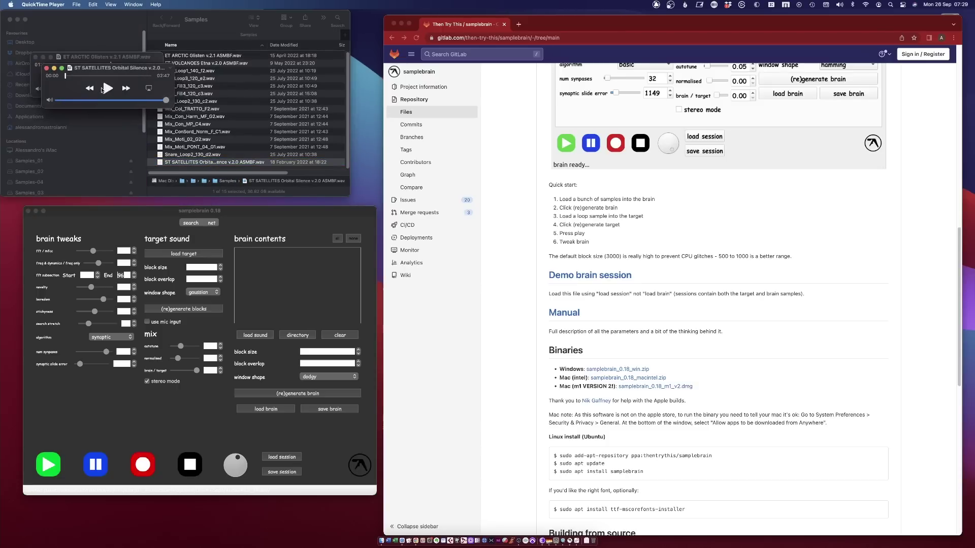
pyautogui.click(106, 89)
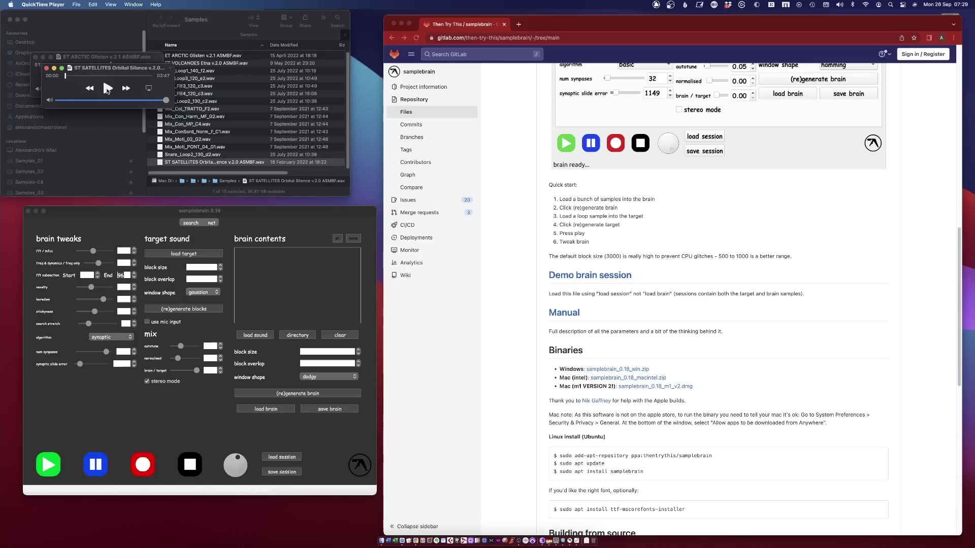
pyautogui.click(80, 75)
pyautogui.click(49, 67)
pyautogui.press('super+w')
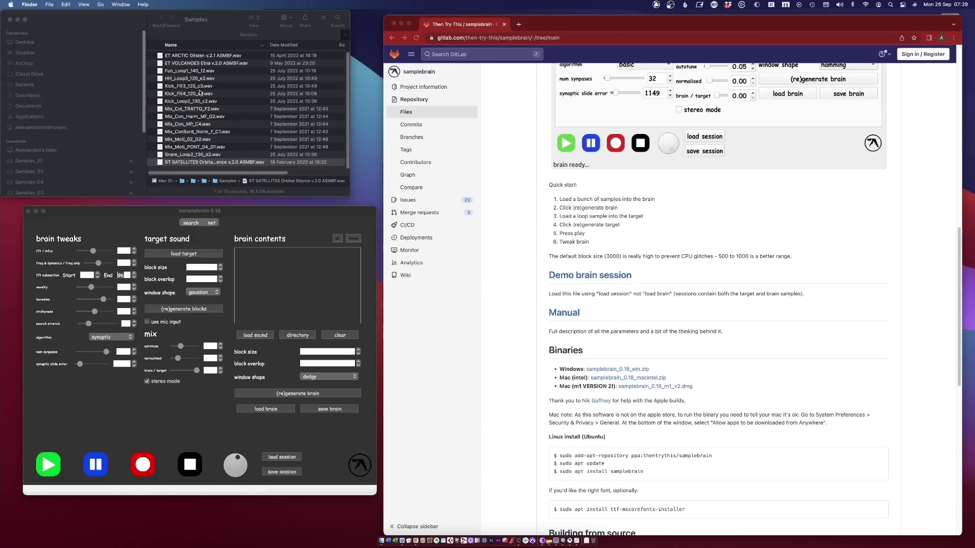
# Step: Preview Kick_Fill3_120_c3.wav and Kick_Loop2_130_c2.wav, then close both players
pyautogui.click(207, 87)
pyautogui.doubleClick(207, 86)
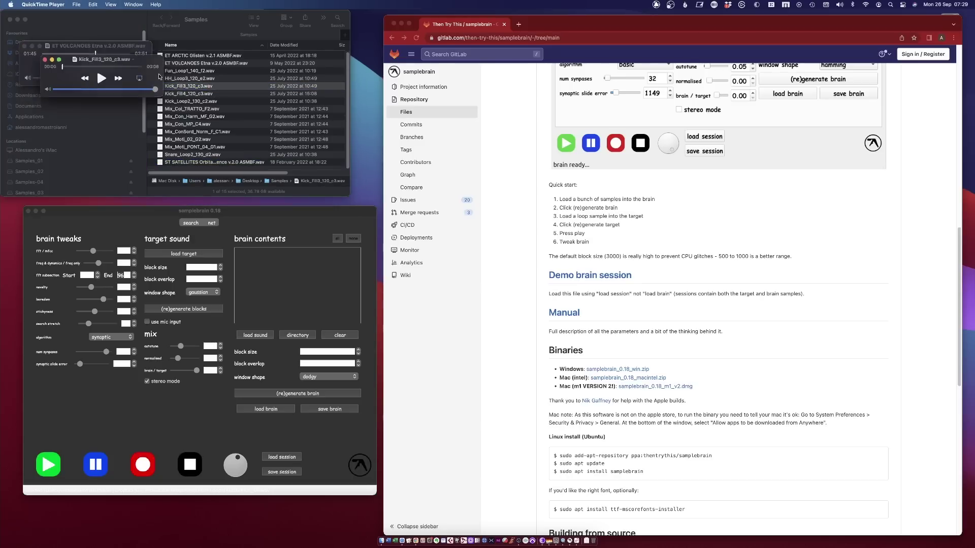
pyautogui.click(96, 77)
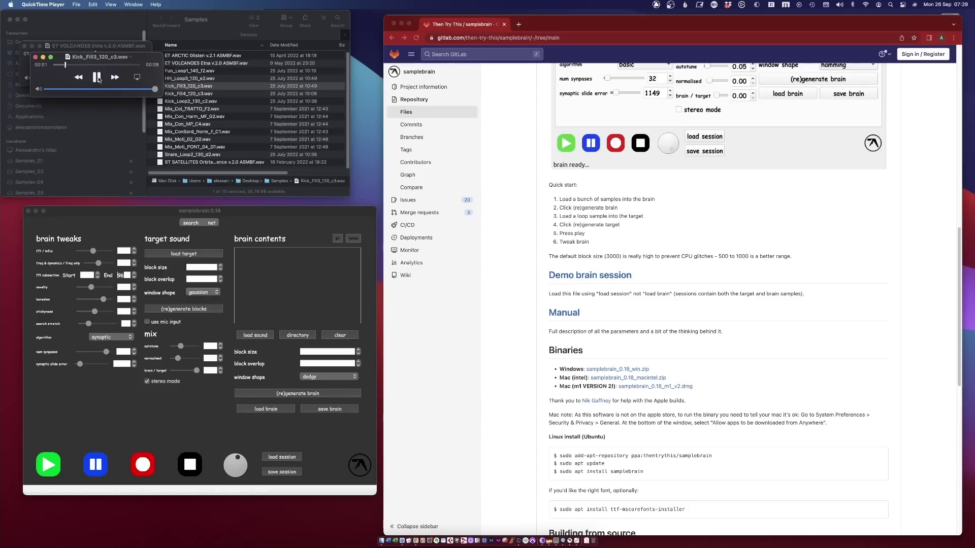
pyautogui.click(96, 77)
pyautogui.click(203, 100)
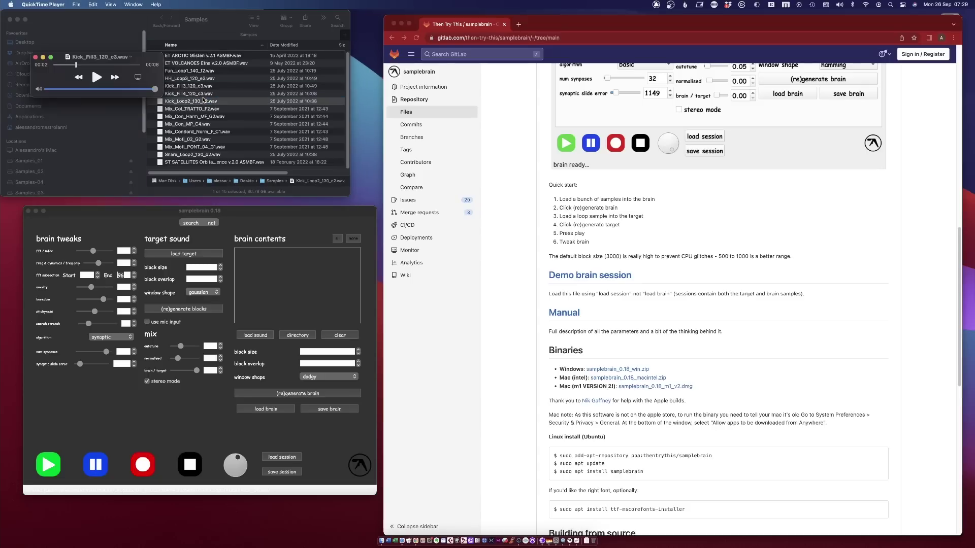
pyautogui.press('super+o')
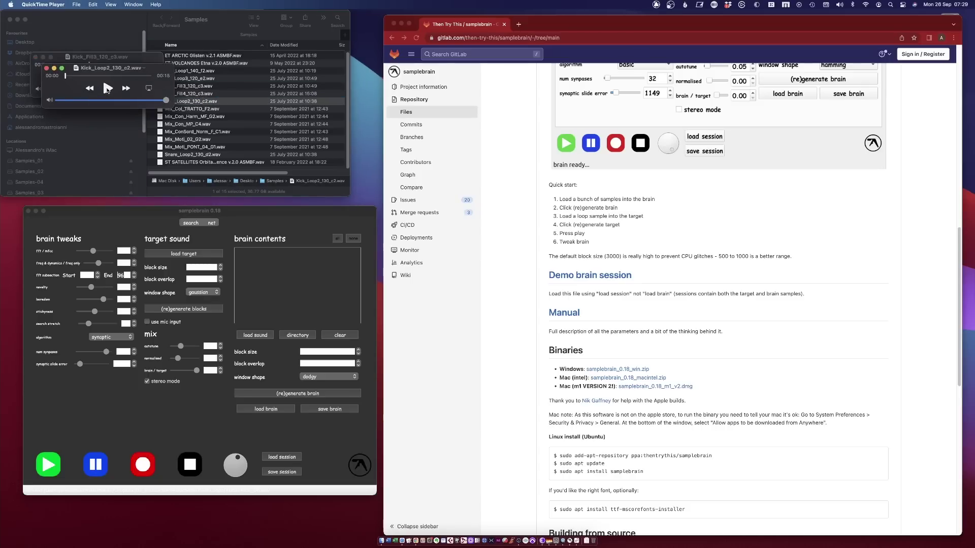
pyautogui.click(46, 68)
pyautogui.click(35, 57)
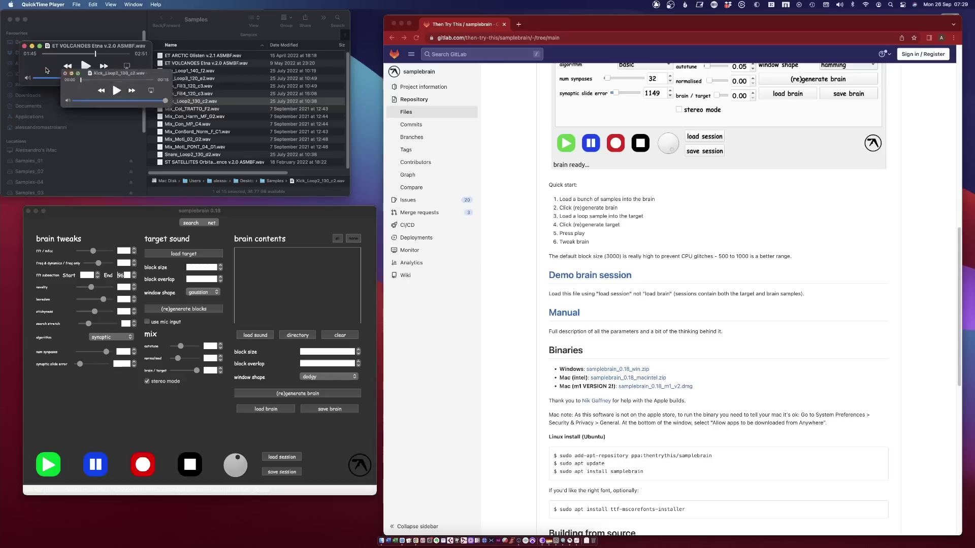
# Step: Play previews of HH_Loop3_120_e2.wav and Fun_Loop1_140_f2.wav in QuickTime
pyautogui.click(195, 138)
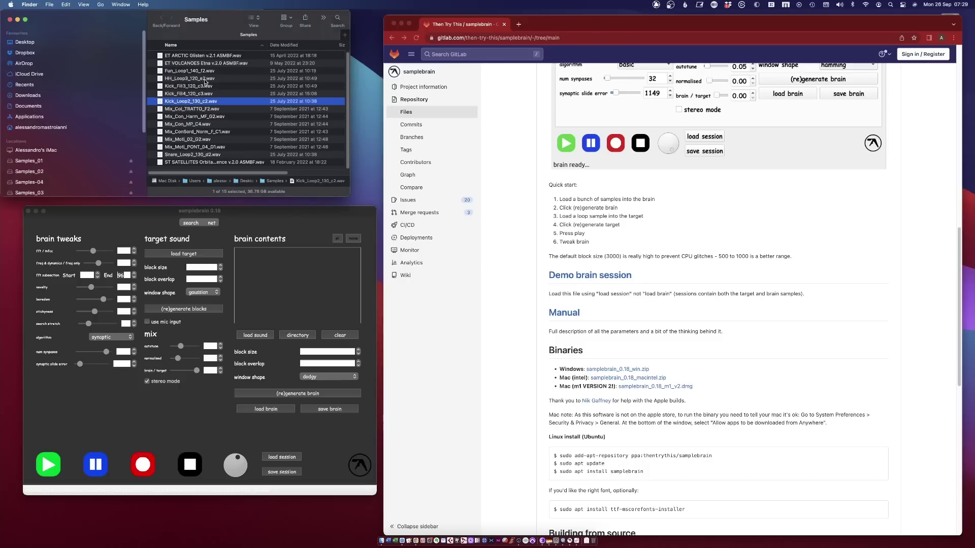
pyautogui.click(206, 79)
pyautogui.press('super+o')
pyautogui.click(97, 77)
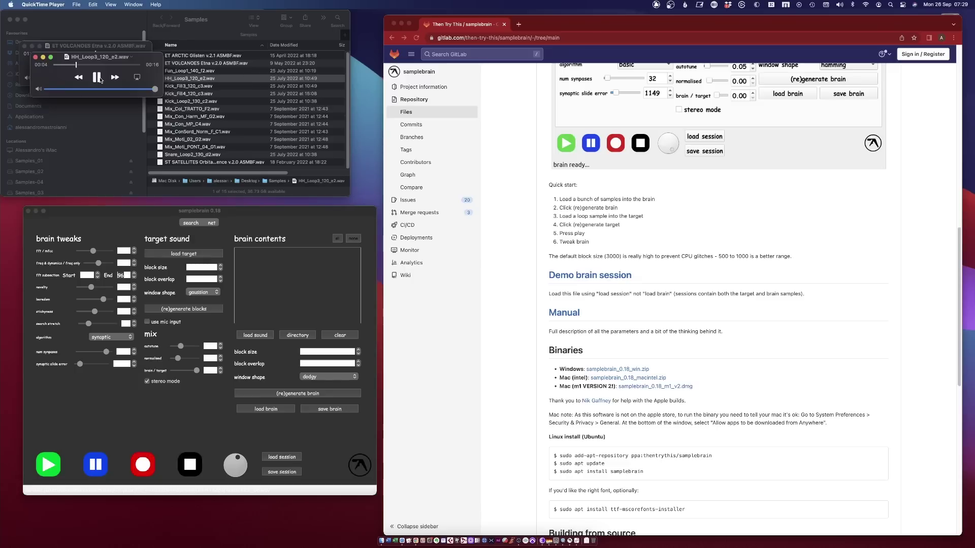
pyautogui.doubleClick(190, 71)
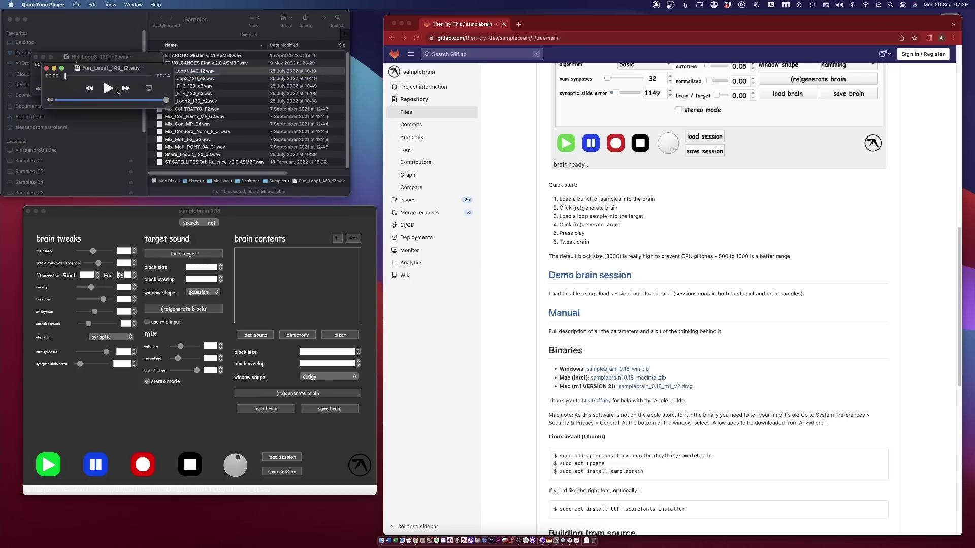
pyautogui.click(108, 89)
# Step: Close the Fun_Loop1, HH_Loop3 and ET VOLCANOES preview players
pyautogui.click(45, 67)
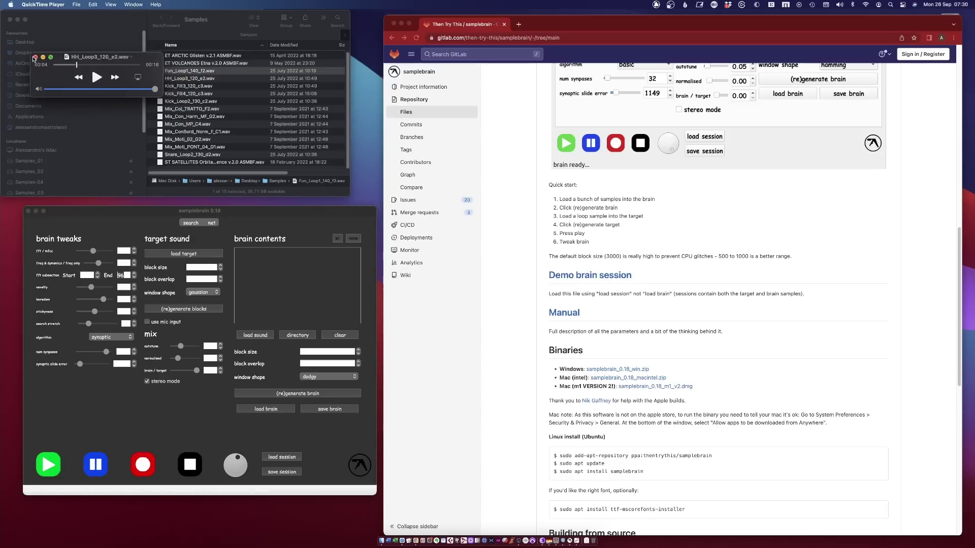
pyautogui.click(35, 58)
pyautogui.click(25, 46)
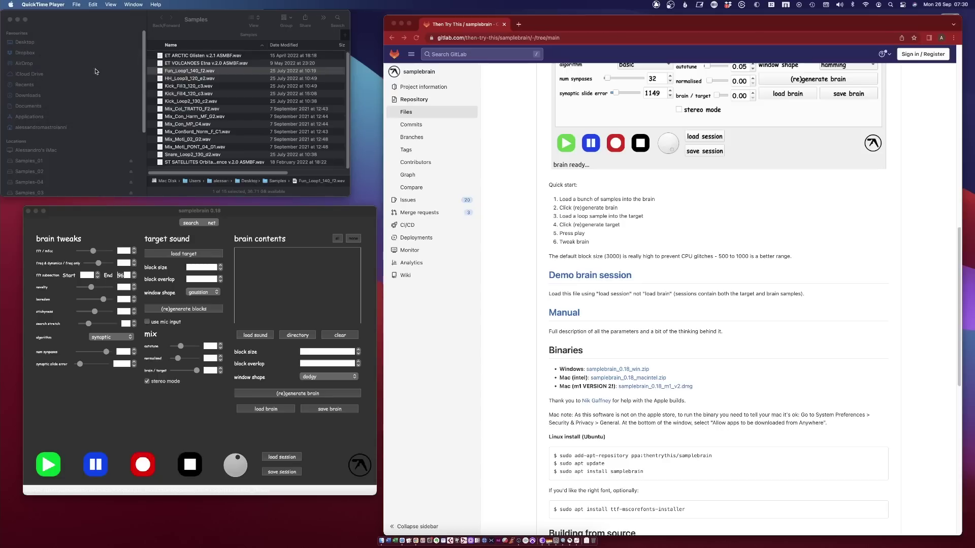
# Step: Preview Mix_Con_Harm_MF_G2.wav and Mix_Col_TRATTO_F2.wav in QuickTime
pyautogui.click(223, 117)
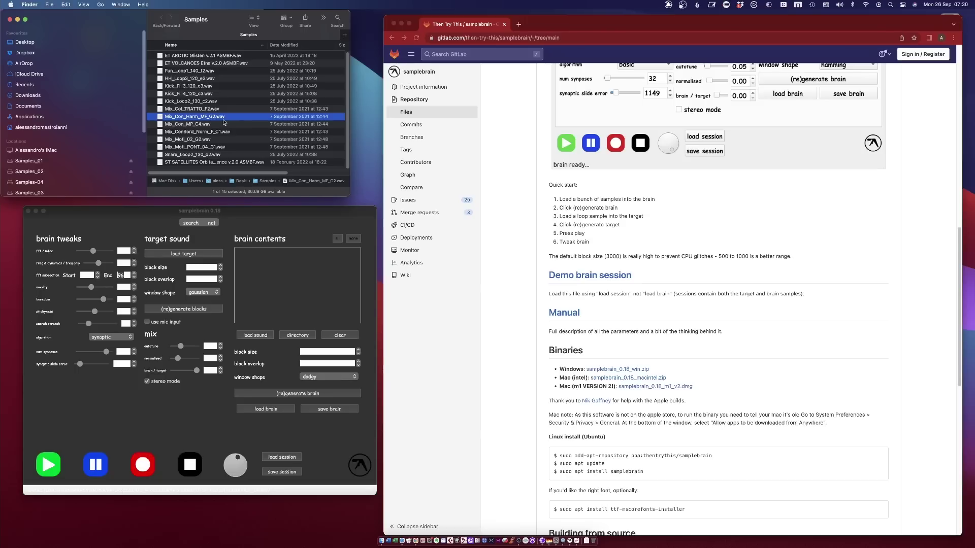
pyautogui.doubleClick(223, 120)
pyautogui.click(90, 69)
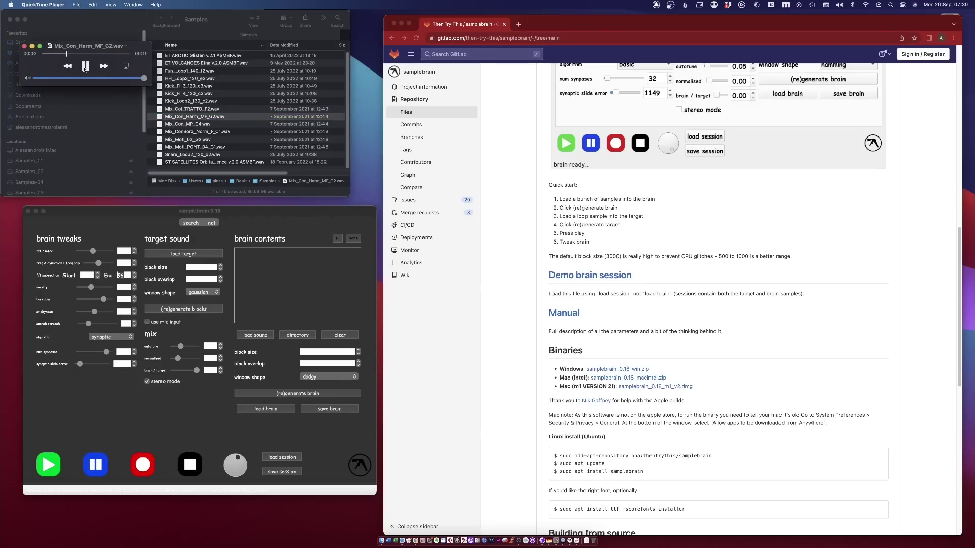
pyautogui.doubleClick(218, 109)
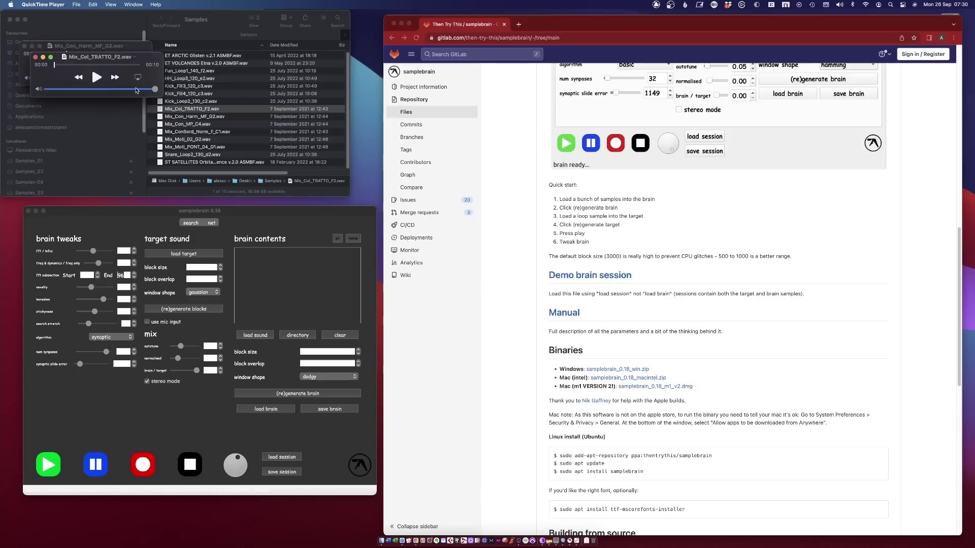
pyautogui.click(96, 77)
pyautogui.click(97, 78)
# Step: Preview Mix_Moti_02_G2.wav and Mix_Moti_PONT_04_G1.wav in QuickTime
pyautogui.click(228, 140)
pyautogui.doubleClick(228, 140)
pyautogui.click(108, 89)
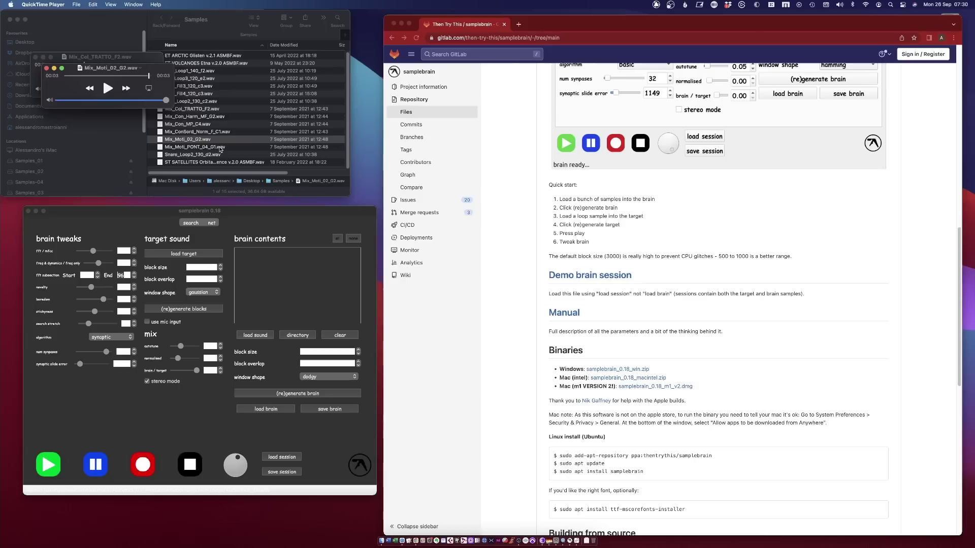
pyautogui.doubleClick(195, 147)
pyautogui.click(122, 103)
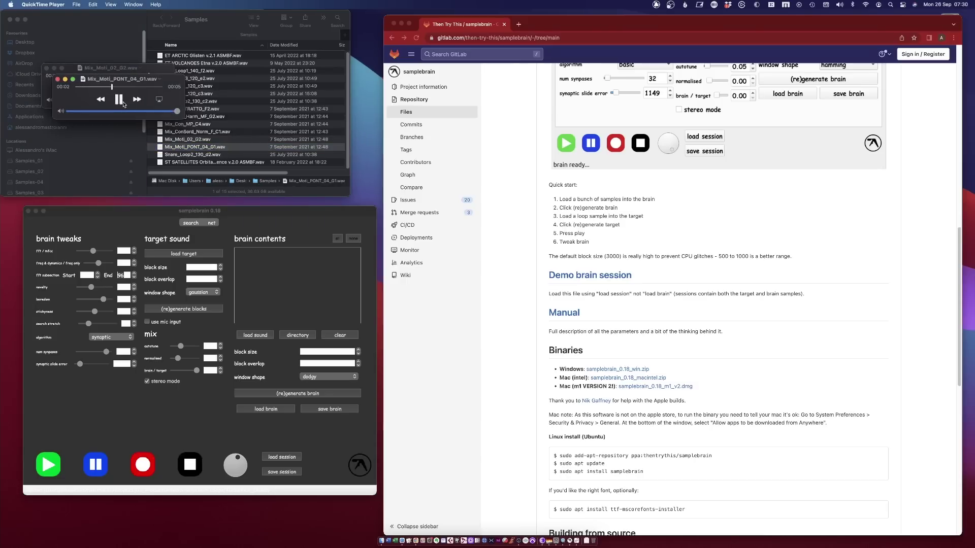
# Step: Pause the preview, load ET ARCTIC Glisten v.2.1 ASMBF.wav as target, and regenerate the brain
pyautogui.click(123, 103)
pyautogui.click(57, 79)
pyautogui.click(183, 254)
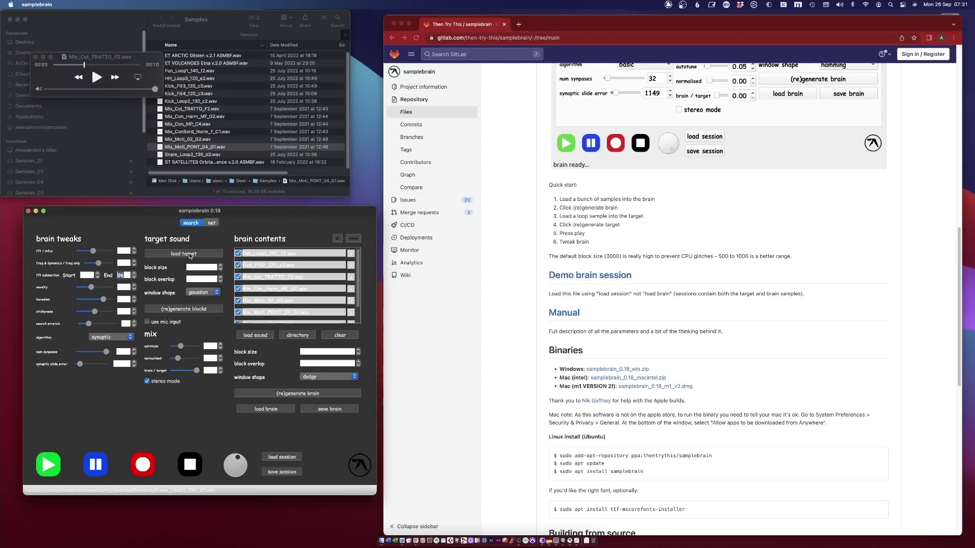
pyautogui.click(472, 140)
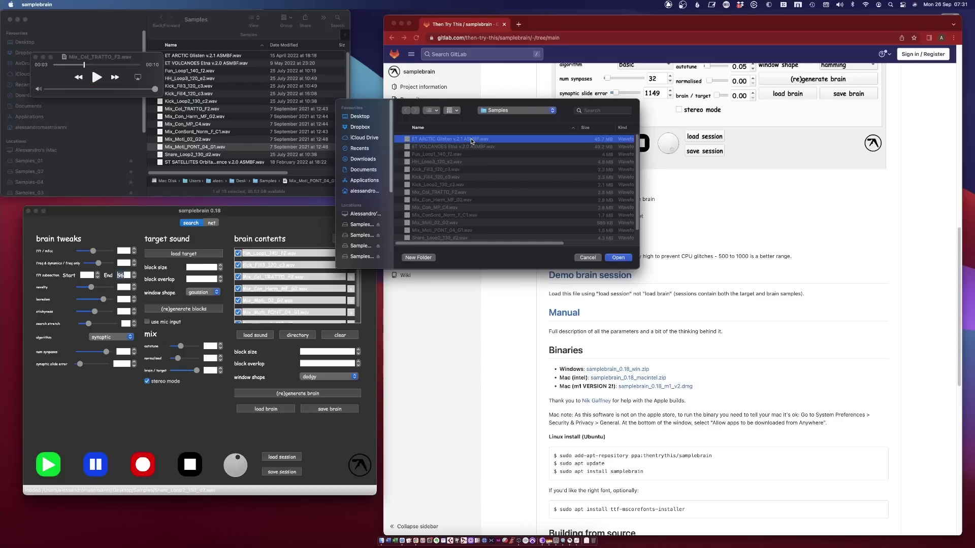
pyautogui.doubleClick(467, 141)
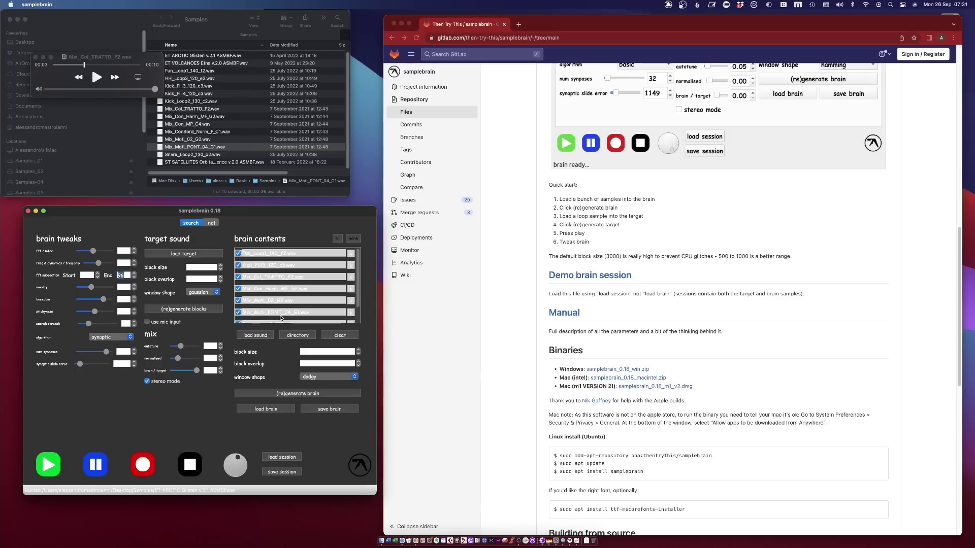
pyautogui.click(292, 395)
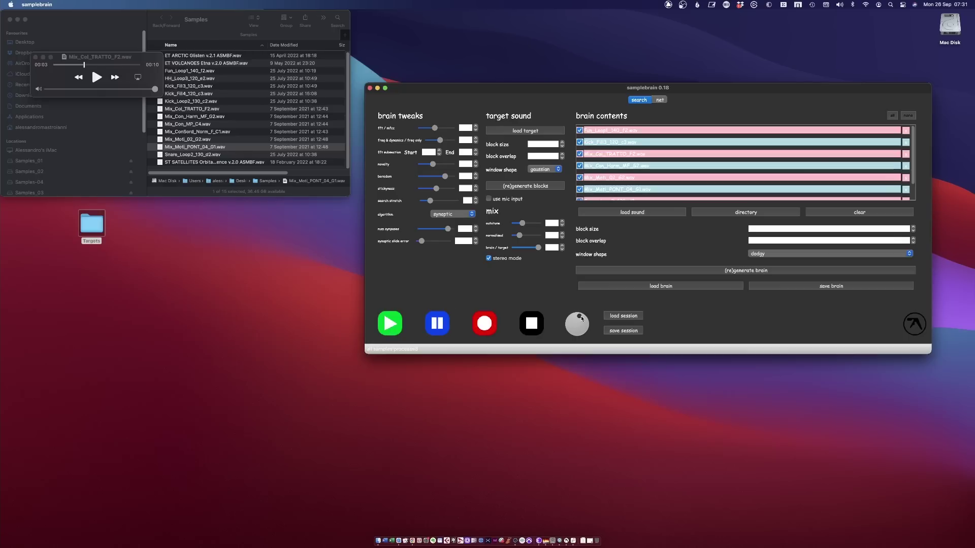
# Step: Raise volume, lower fft/mfcc, toggle stereo mode, and retune normalised, autotune and brain/target
pyautogui.moveTo(582, 318); pyautogui.dragTo(582, 320)
pyautogui.moveTo(435, 128); pyautogui.dragTo(431, 128)
pyautogui.click(490, 259)
pyautogui.click(490, 259)
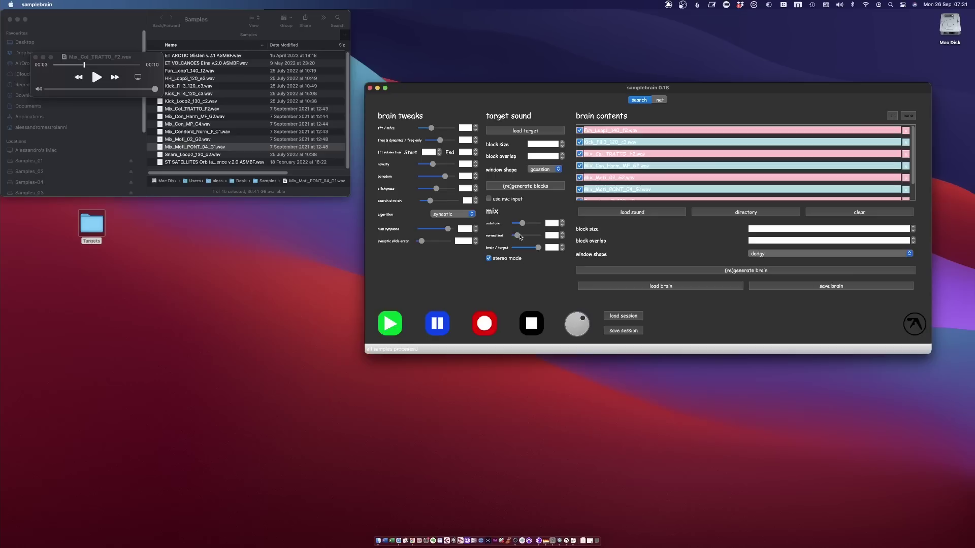
pyautogui.moveTo(520, 237)
pyautogui.mouseDown()
pyautogui.moveTo(539, 238)
pyautogui.moveTo(532, 223)
pyautogui.mouseUp()
pyautogui.moveTo(538, 247); pyautogui.dragTo(529, 224)
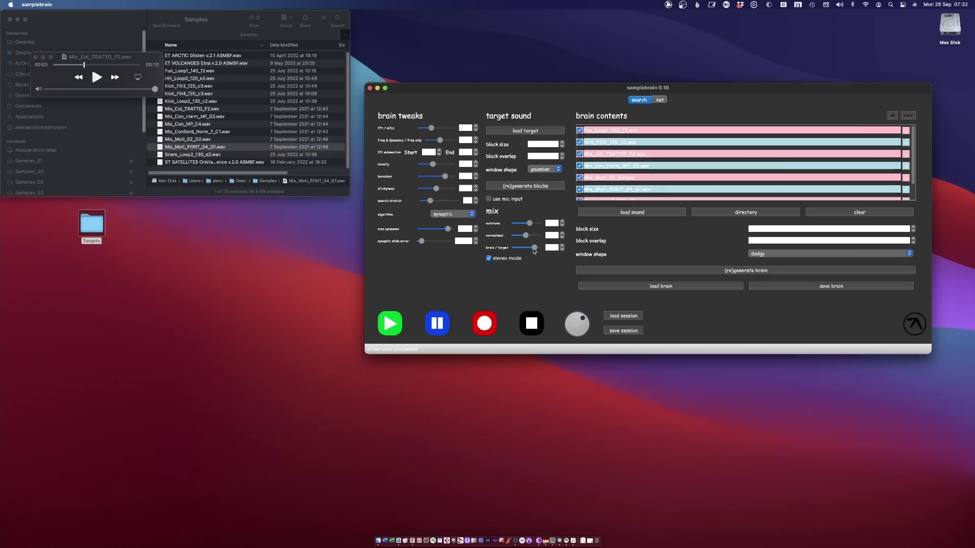
# Step: Switch the target window shape to flat top, raise novelty, and lower boredom and stickiness
pyautogui.click(547, 169)
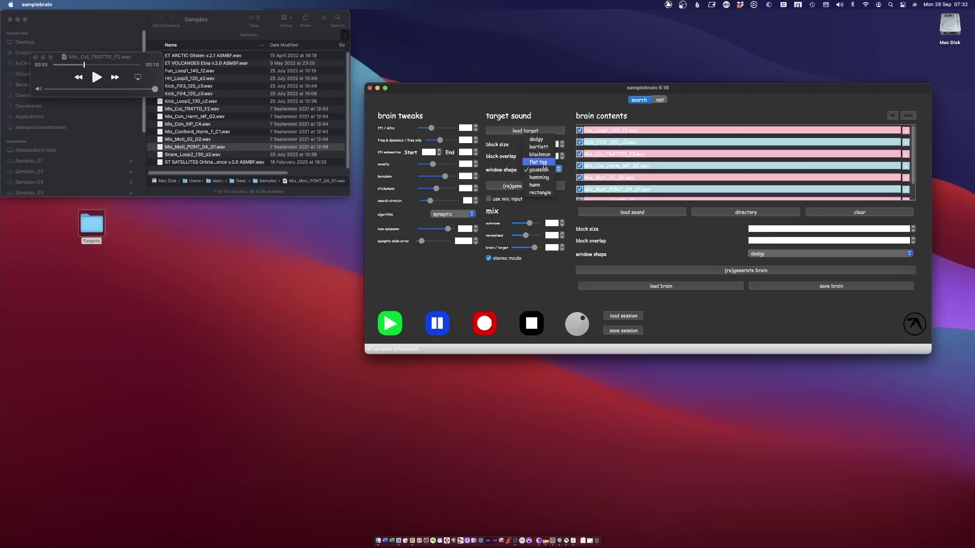
pyautogui.click(548, 172)
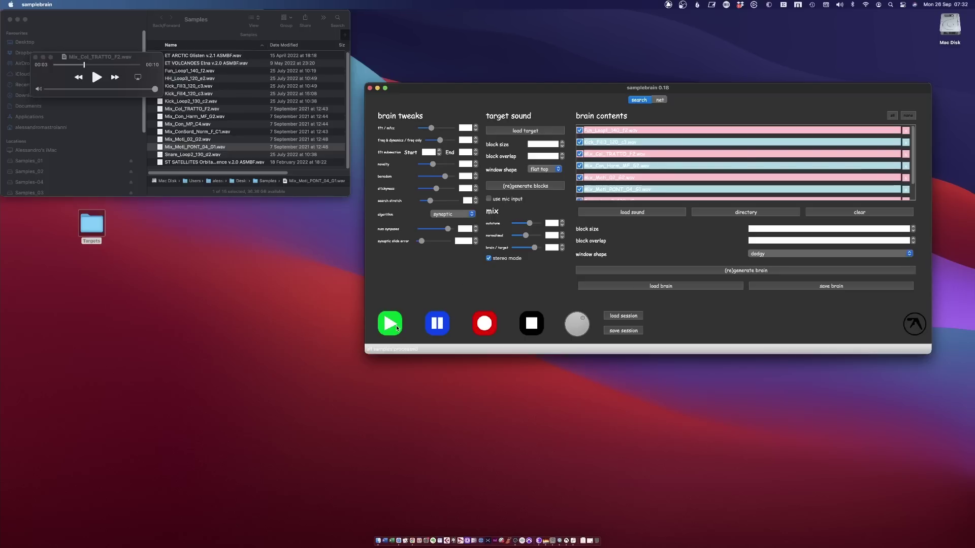
pyautogui.moveTo(433, 164); pyautogui.dragTo(459, 187)
pyautogui.moveTo(445, 176); pyautogui.dragTo(466, 243)
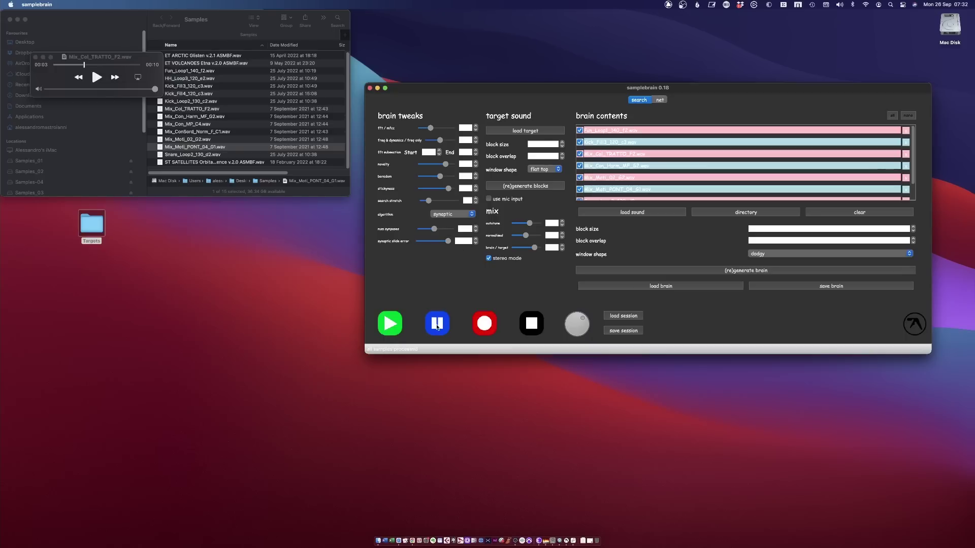
# Step: Exclude Kick_Fill3, adjust search stretch and stickiness, and set the fft subsection to 0–98
pyautogui.click(580, 142)
pyautogui.scroll(-2, 580, 152)
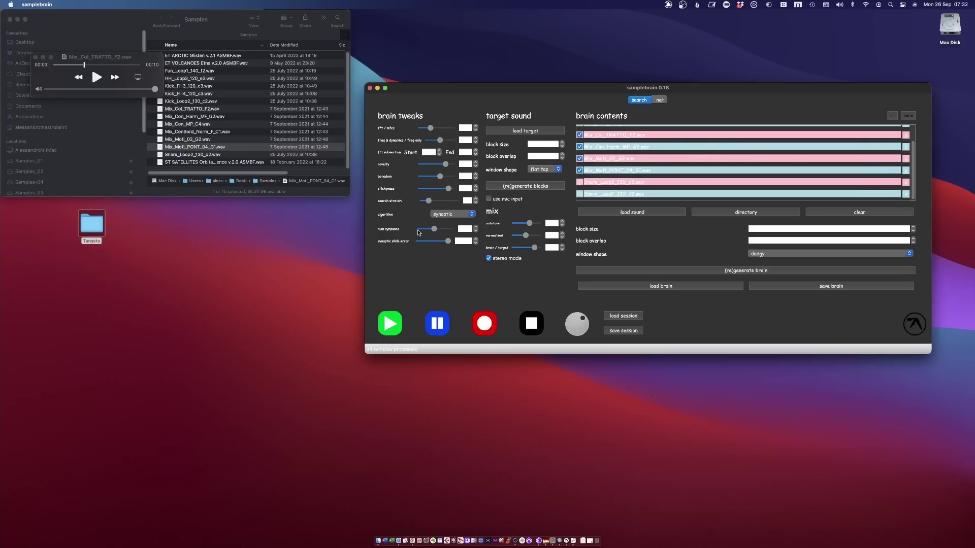
pyautogui.click(426, 206)
pyautogui.moveTo(449, 189)
pyautogui.mouseDown()
pyautogui.moveTo(426, 189)
pyautogui.moveTo(443, 204)
pyautogui.mouseUp()
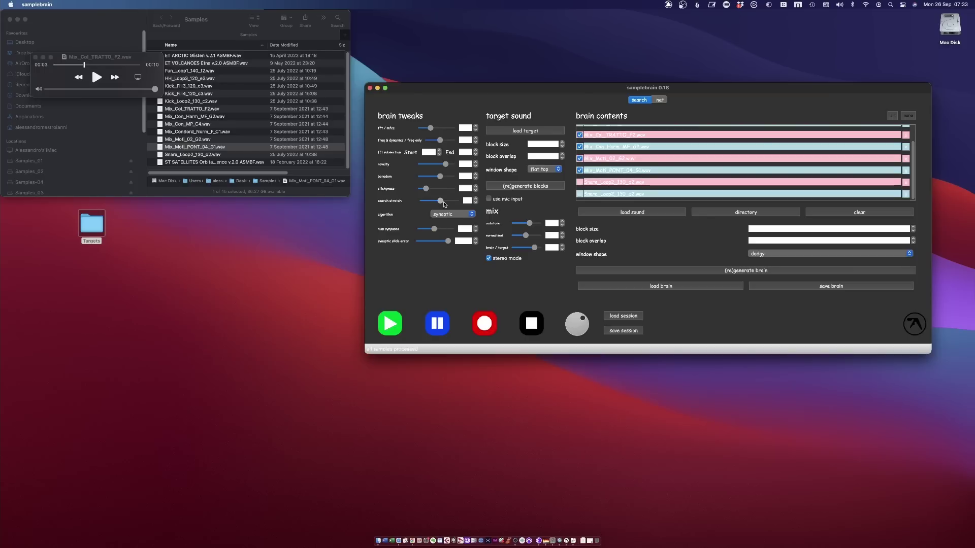
pyautogui.click(439, 154)
pyautogui.click(476, 152)
# Step: Set the search algorithm to reversed, readjust synaptic slide error, and begin choosing a new target
pyautogui.moveTo(443, 243); pyautogui.dragTo(418, 242)
pyautogui.click(450, 214)
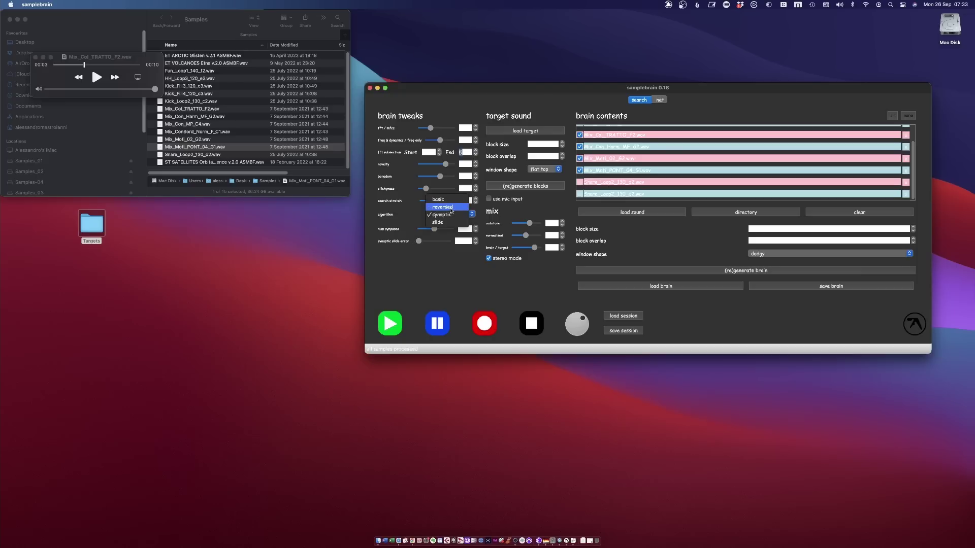
pyautogui.click(450, 208)
pyautogui.moveTo(418, 243); pyautogui.dragTo(433, 242)
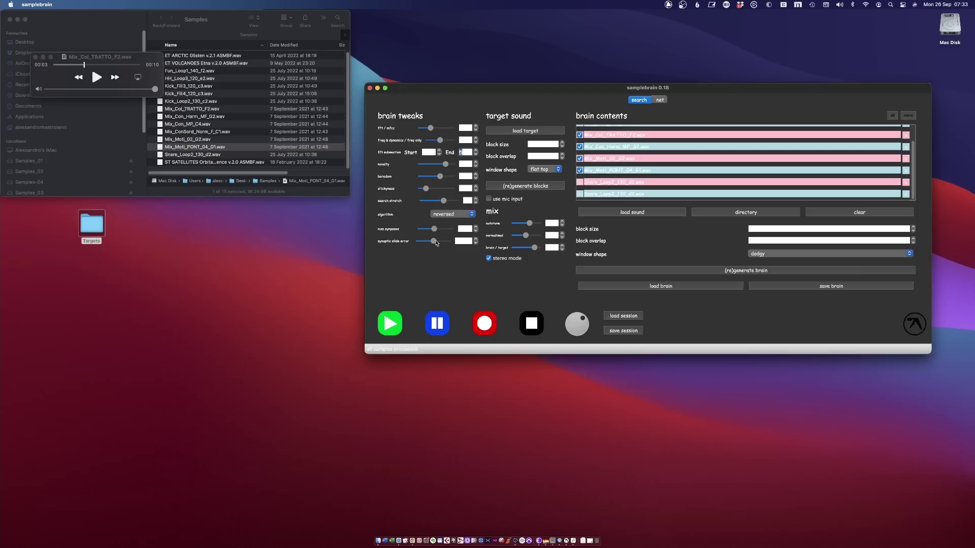
pyautogui.click(533, 131)
pyautogui.scroll(-1, 489, 173)
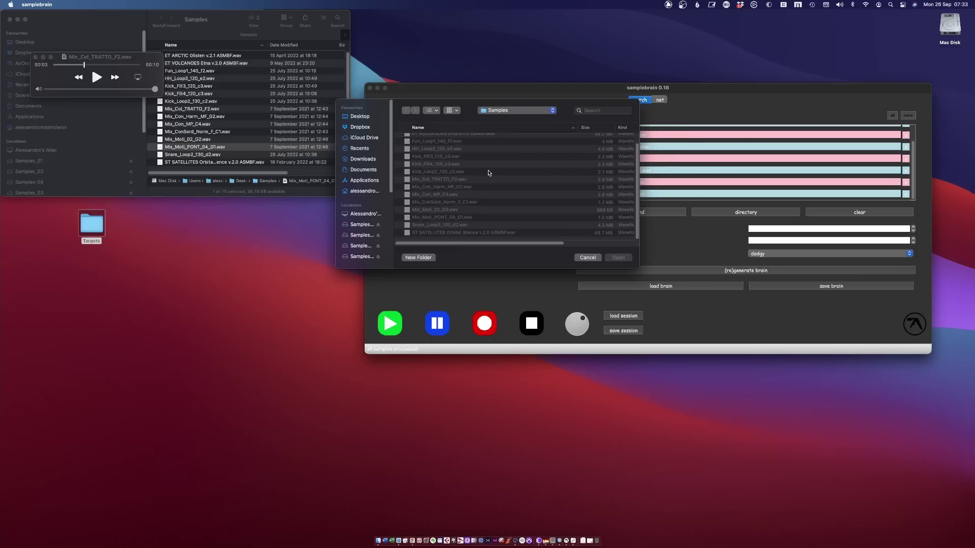
pyautogui.doubleClick(461, 232)
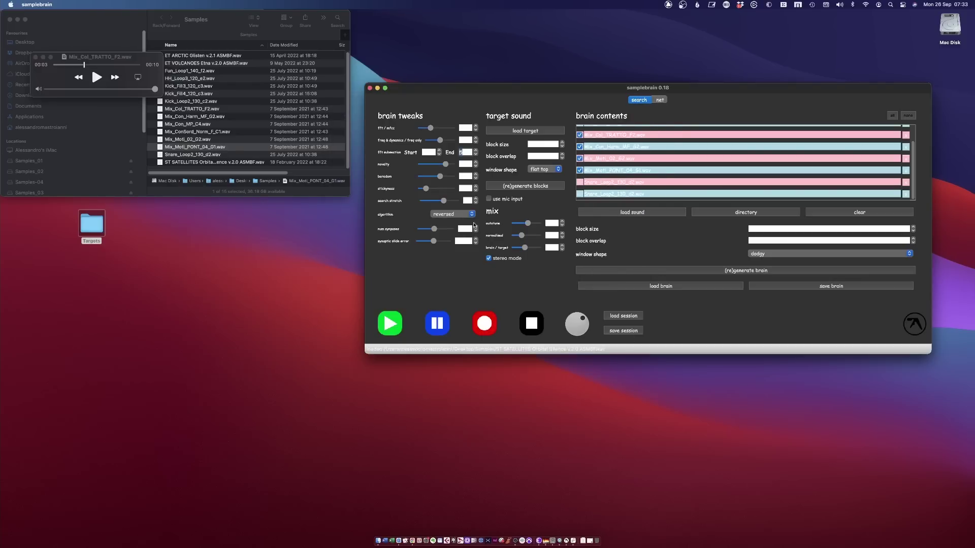
pyautogui.click(523, 186)
pyautogui.scroll(2, 626, 162)
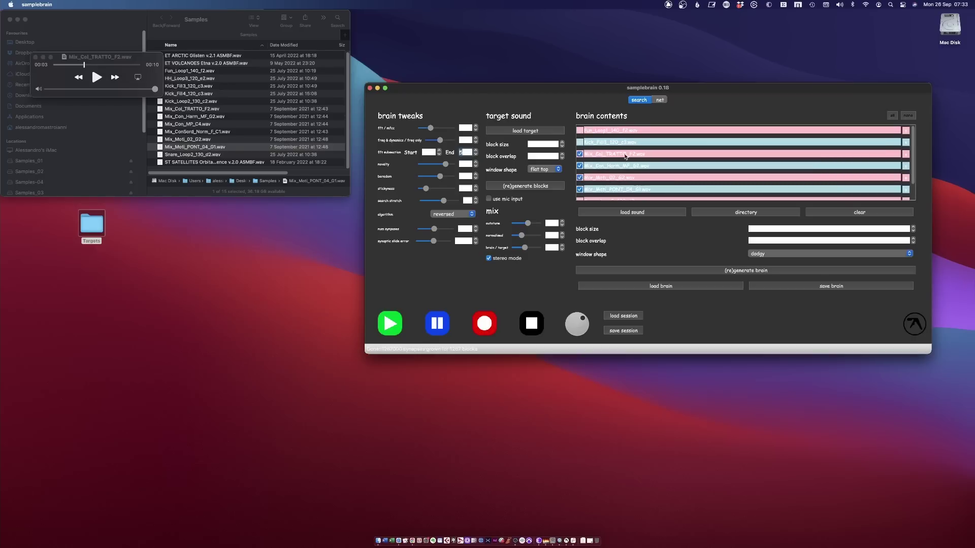
pyautogui.scroll(-2, 606, 159)
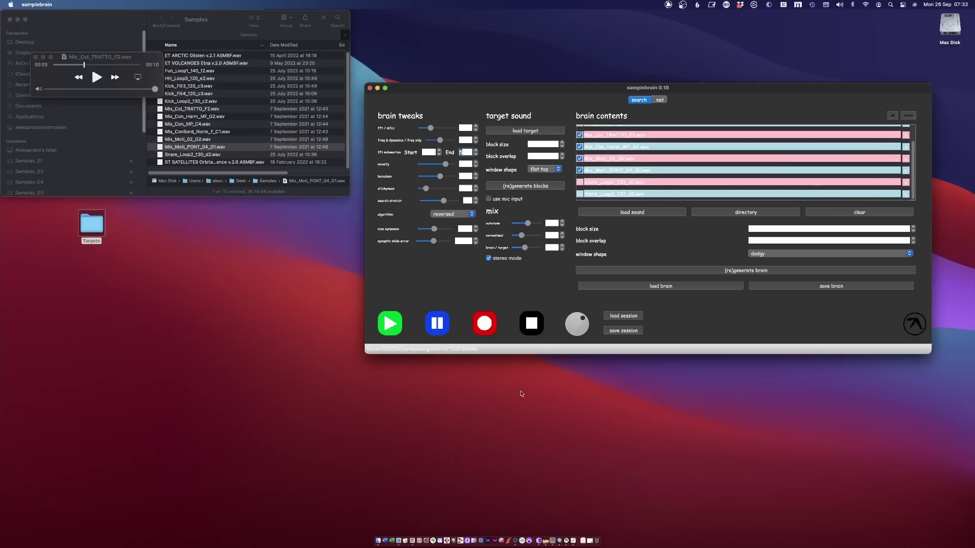
# Step: Play the target through the brain and raise the autotune and fft/mfcc settings
pyautogui.click(399, 334)
pyautogui.click(579, 317)
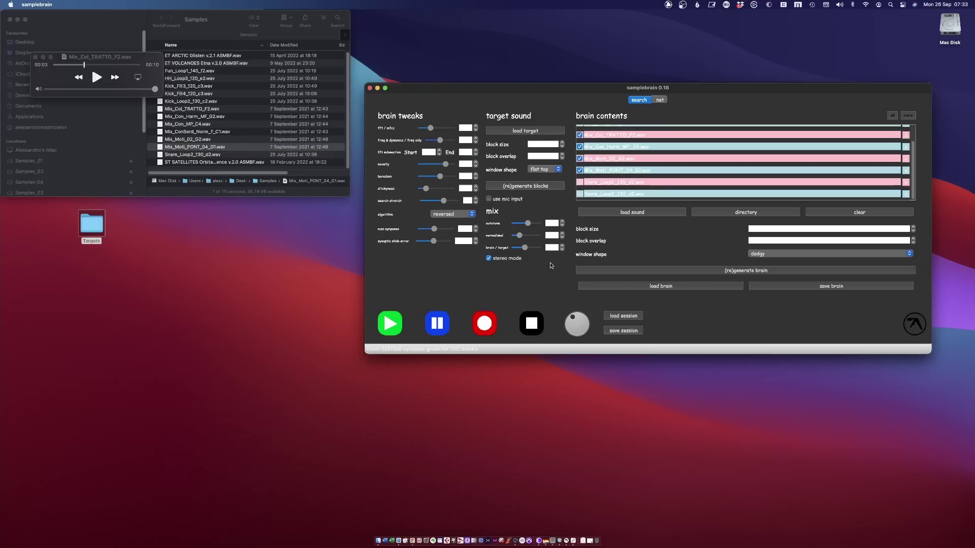
pyautogui.moveTo(527, 250); pyautogui.dragTo(553, 225)
pyautogui.moveTo(429, 130)
pyautogui.mouseDown()
pyautogui.moveTo(446, 131)
pyautogui.moveTo(432, 143)
pyautogui.mouseUp()
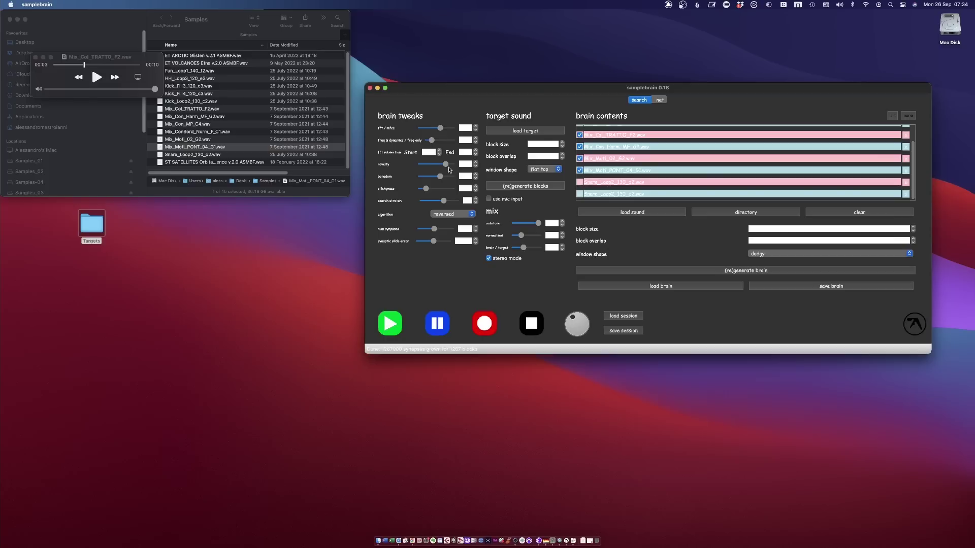
# Step: Switch the search algorithm to synaptic and increase the number of synapses
pyautogui.click(452, 214)
pyautogui.click(438, 206)
pyautogui.click(436, 212)
pyautogui.click(446, 233)
pyautogui.click(440, 229)
# Step: Enable Snare_Loop2_130_d2, disable Mix_Moti_PONT_04_01, and regenerate the brain from the snare loops
pyautogui.click(579, 182)
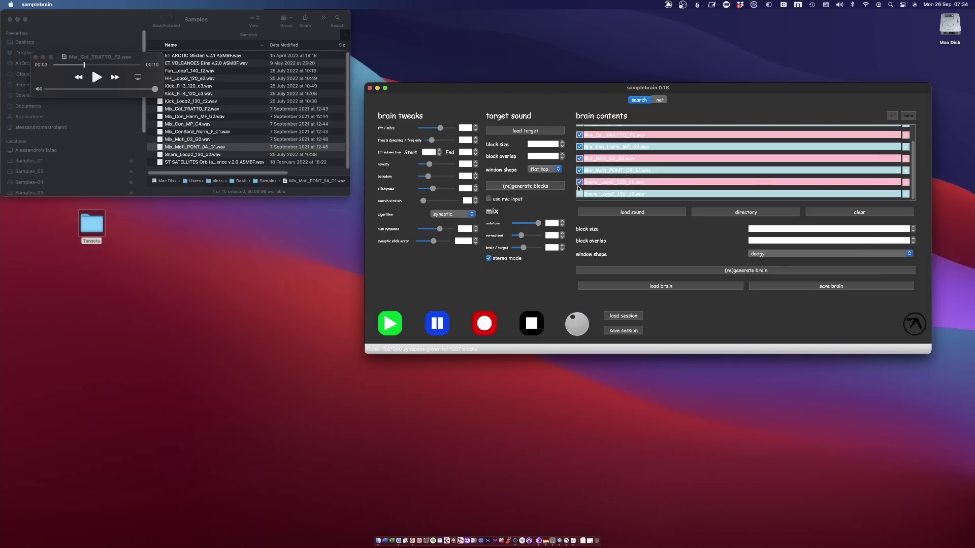
pyautogui.click(580, 170)
pyautogui.click(645, 213)
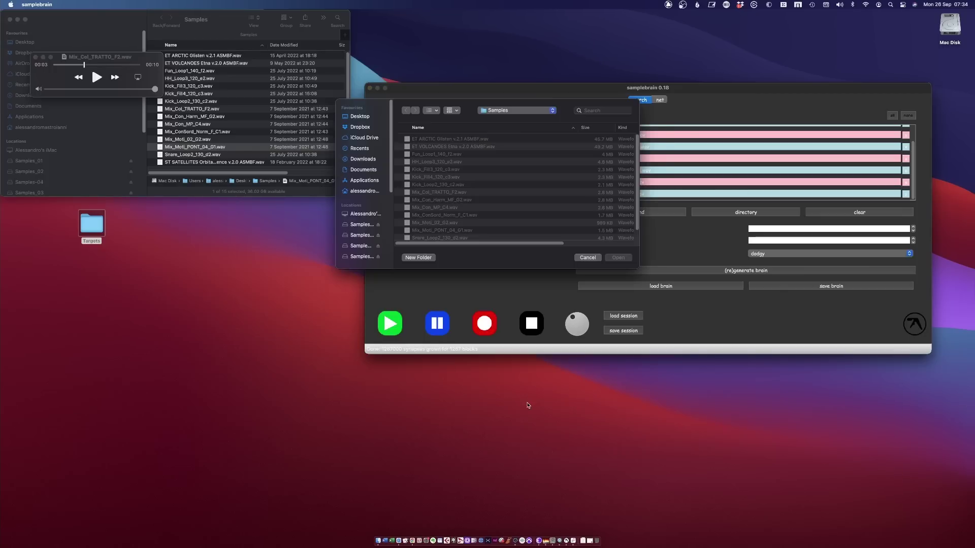
pyautogui.click(583, 258)
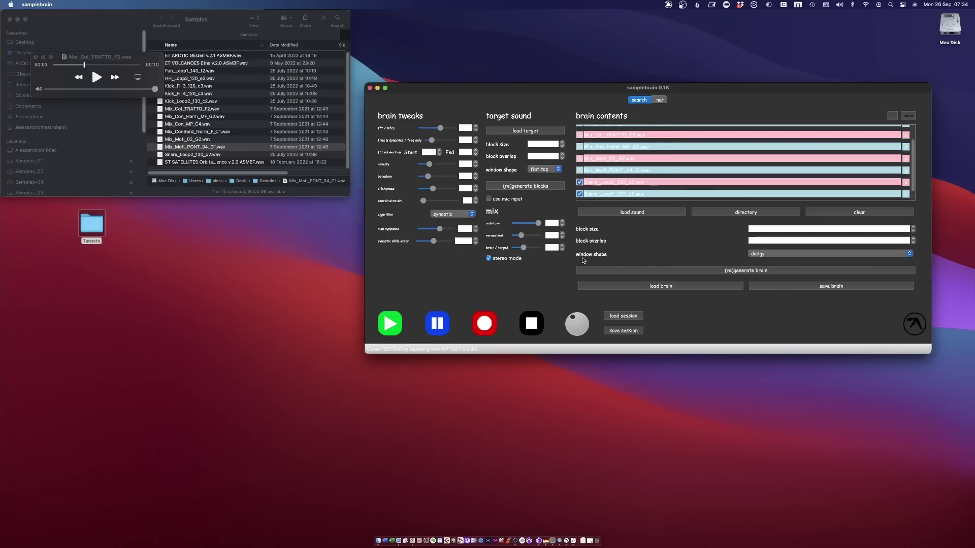
pyautogui.click(753, 272)
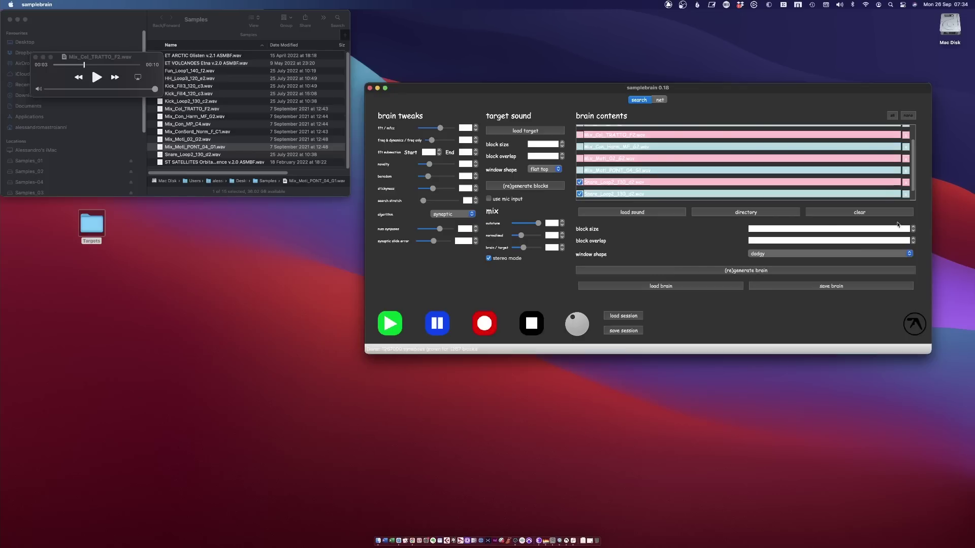
pyautogui.moveTo(914, 188); pyautogui.dragTo(912, 150)
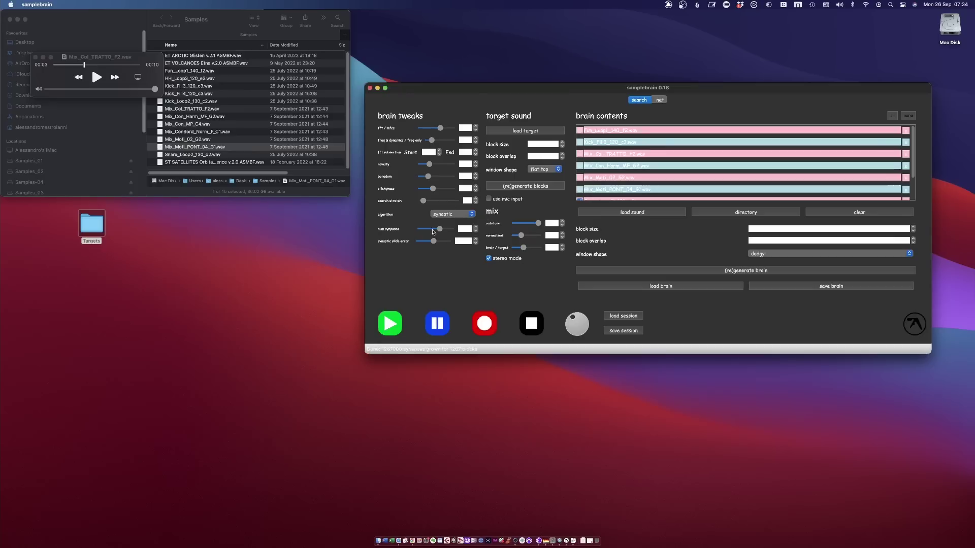
# Step: Raise search stretch, lower synapses, and set the search algorithm to slide
pyautogui.moveTo(423, 201); pyautogui.dragTo(441, 190)
pyautogui.moveTo(440, 229)
pyautogui.mouseDown()
pyautogui.moveTo(425, 229)
pyautogui.moveTo(431, 201)
pyautogui.moveTo(447, 201)
pyautogui.moveTo(439, 242)
pyautogui.mouseUp()
pyautogui.click(440, 214)
pyautogui.click(435, 222)
# Step: Fine-tune the normalised mix amount and play the rebuilt target
pyautogui.moveTo(520, 236)
pyautogui.mouseDown()
pyautogui.moveTo(532, 236)
pyautogui.moveTo(514, 250)
pyautogui.moveTo(541, 250)
pyautogui.moveTo(517, 246)
pyautogui.moveTo(524, 236)
pyautogui.mouseUp()
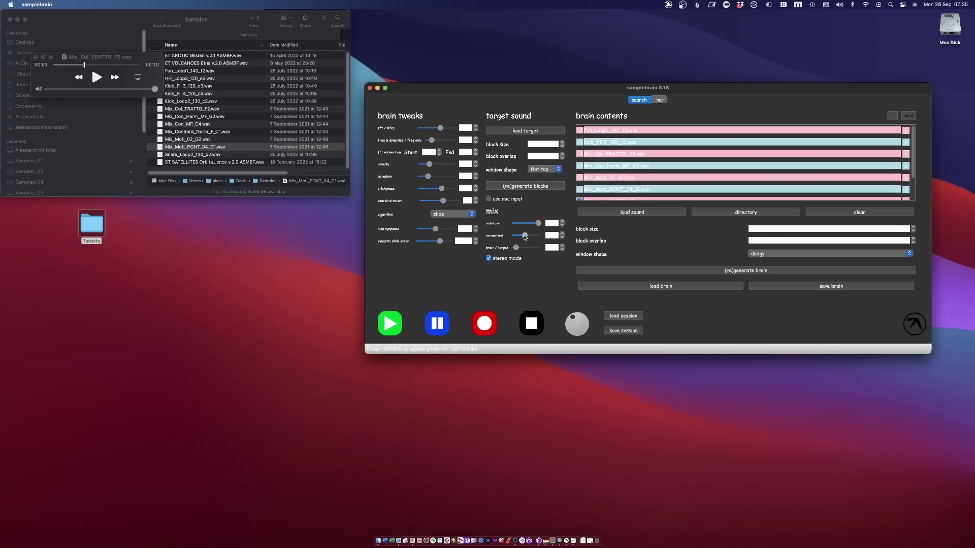
pyautogui.click(520, 247)
pyautogui.click(381, 325)
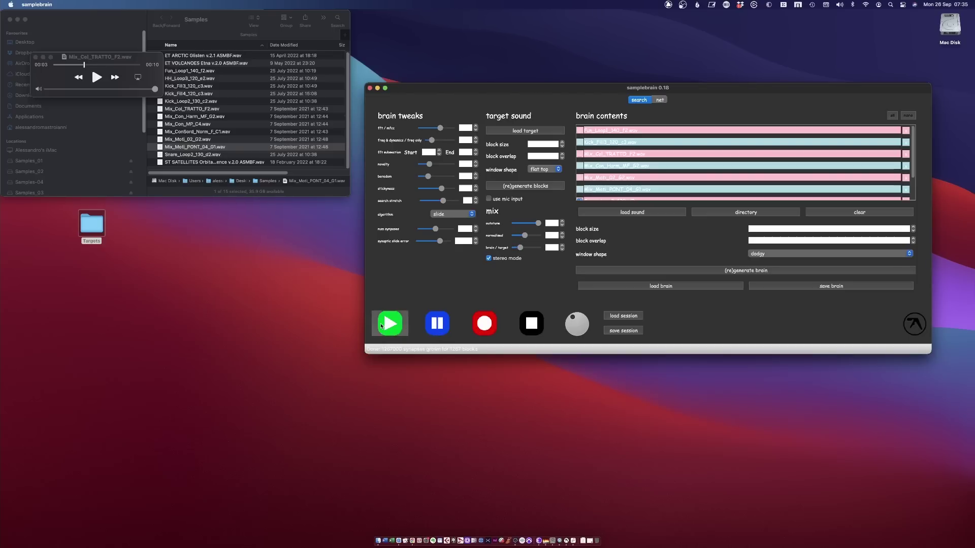
# Step: Lower synapses and stickyness, and raise the freq & dynamics setting while listening
pyautogui.moveTo(439, 242); pyautogui.dragTo(422, 229)
pyautogui.moveTo(441, 188)
pyautogui.mouseDown()
pyautogui.moveTo(429, 189)
pyautogui.moveTo(452, 189)
pyautogui.moveTo(432, 201)
pyautogui.moveTo(453, 196)
pyautogui.mouseUp()
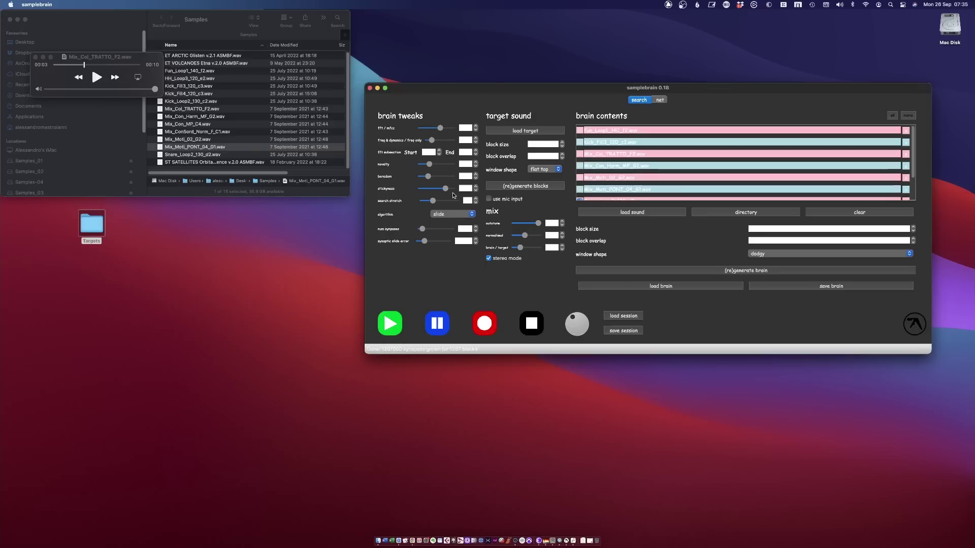
pyautogui.moveTo(435, 142); pyautogui.dragTo(430, 130)
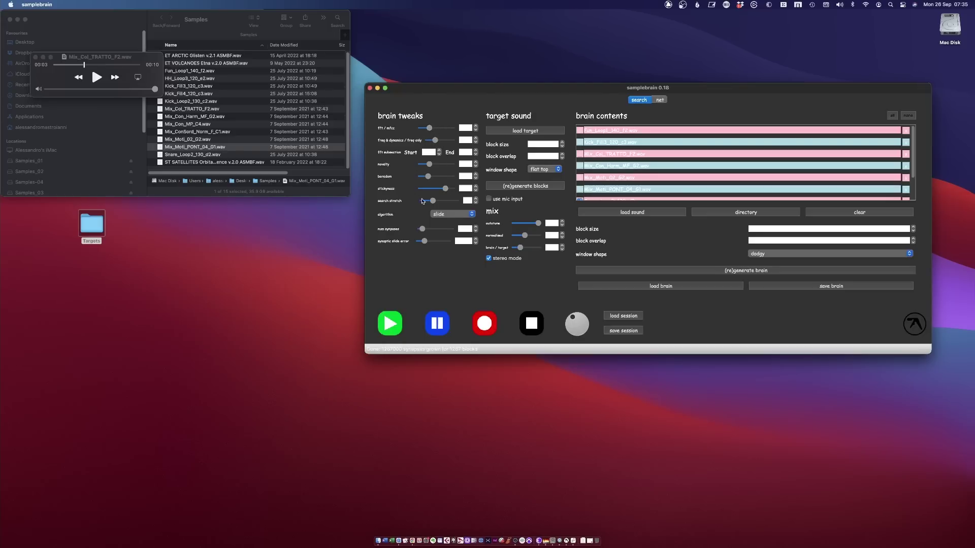
pyautogui.moveTo(446, 190); pyautogui.dragTo(438, 191)
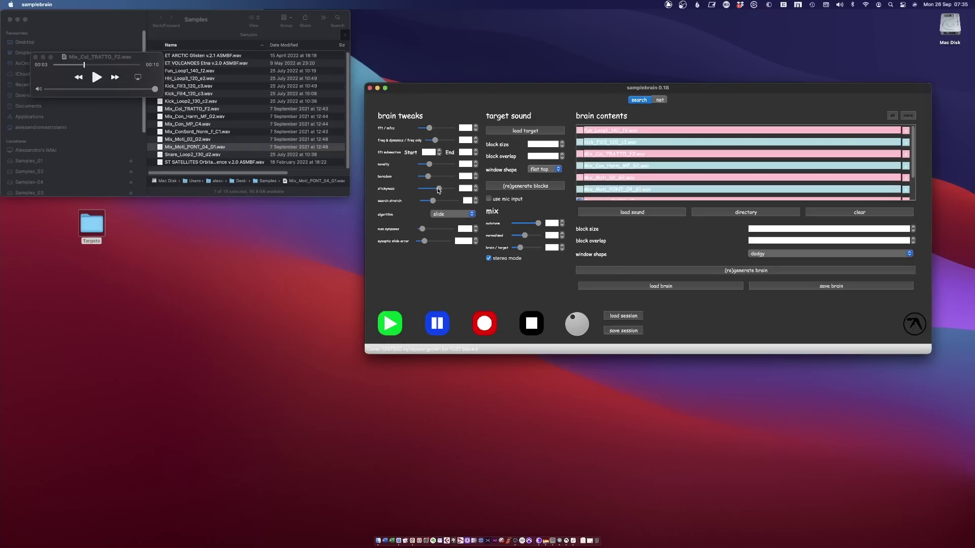
# Step: Change the brain window shape to bartlett and slightly adjust synapses and stickyness
pyautogui.click(761, 255)
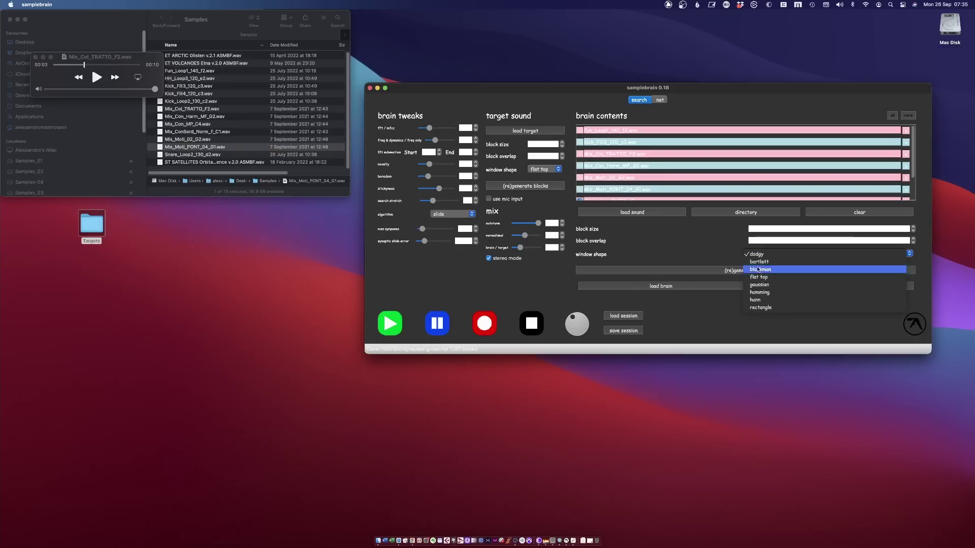
pyautogui.click(762, 294)
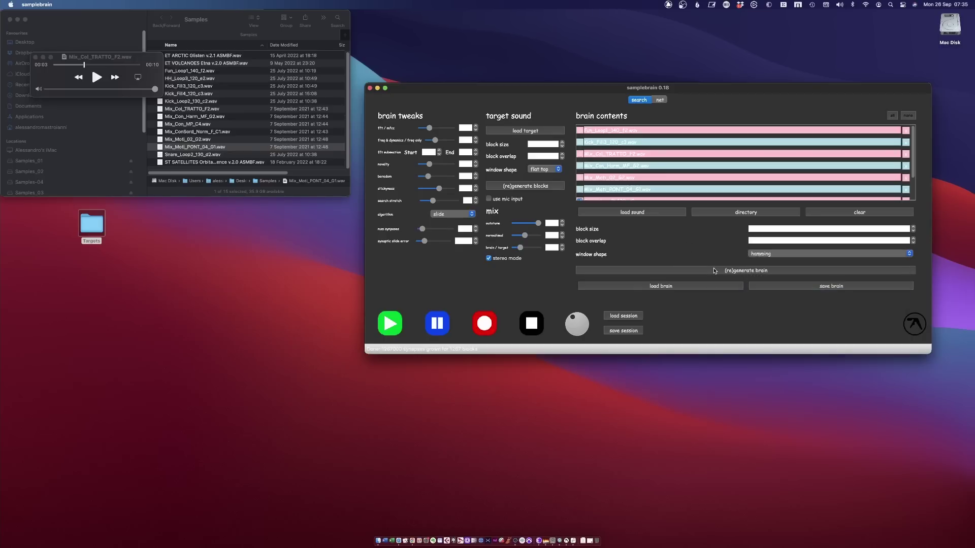
pyautogui.moveTo(422, 229)
pyautogui.mouseDown()
pyautogui.moveTo(443, 229)
pyautogui.moveTo(407, 232)
pyautogui.moveTo(441, 230)
pyautogui.mouseUp()
pyautogui.moveTo(427, 192); pyautogui.dragTo(434, 189)
# Step: Load ET VOLCANOES Etna v.2.0 ASMBF.wav as the target and open it for preview
pyautogui.scroll(-3, 893, 159)
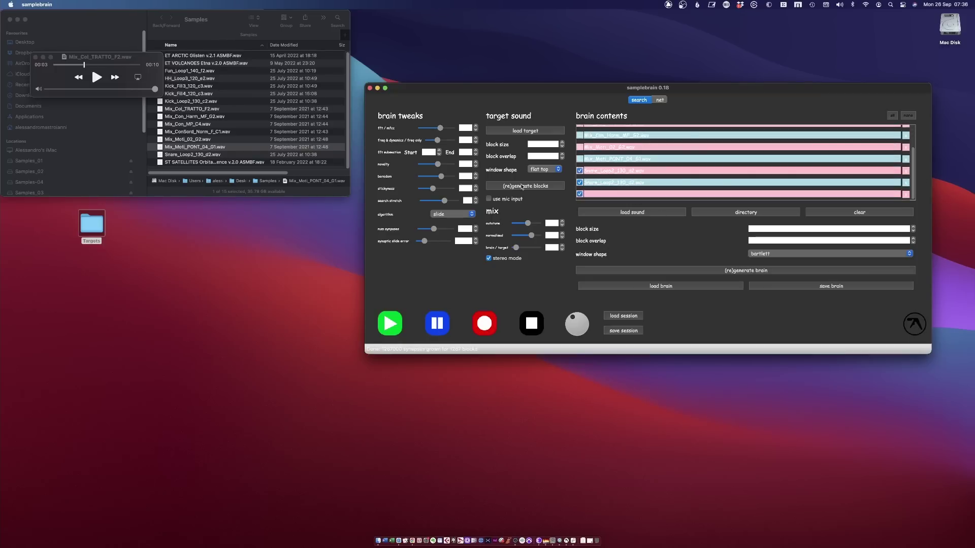
pyautogui.click(530, 130)
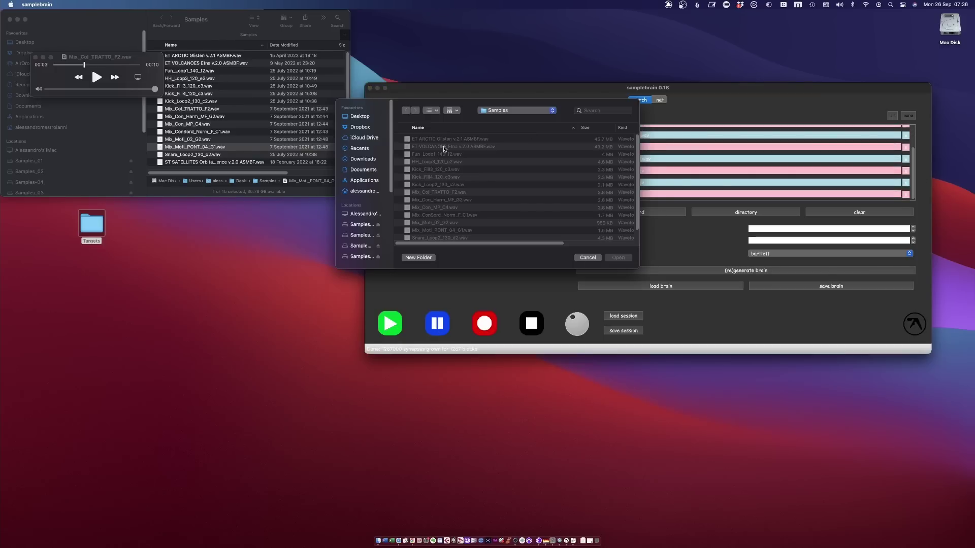
pyautogui.doubleClick(478, 146)
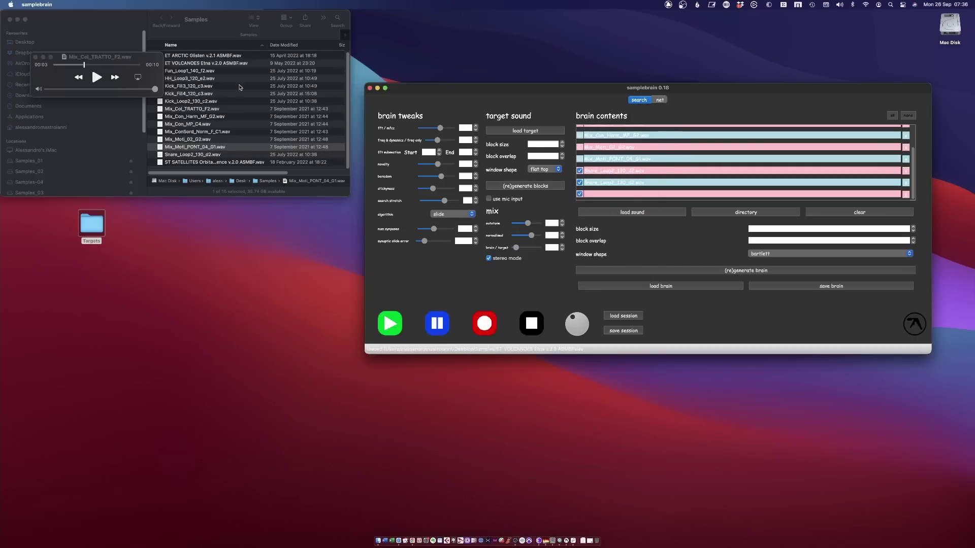
pyautogui.doubleClick(174, 62)
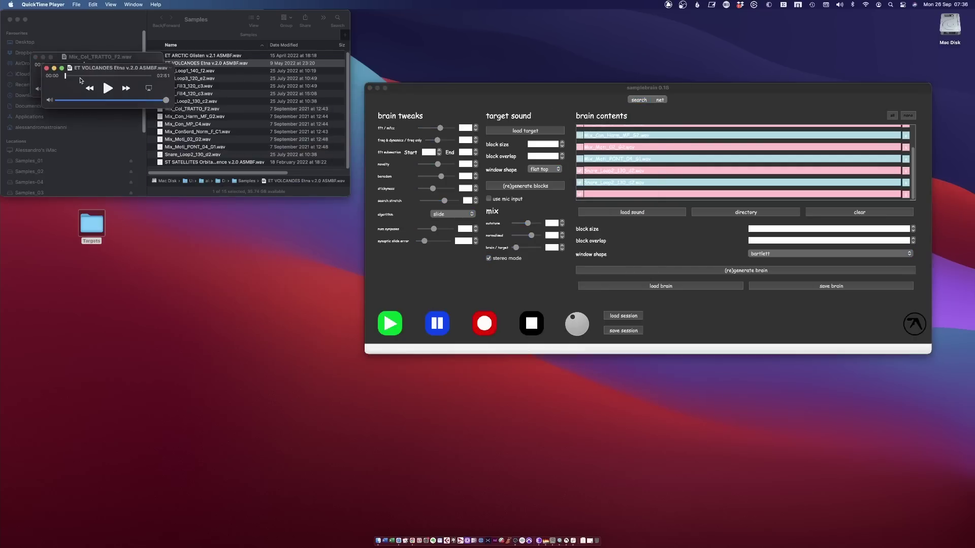
# Step: Play the Etna recording in QuickTime Player, pause at 01:45, and return to samplebrain
pyautogui.click(108, 89)
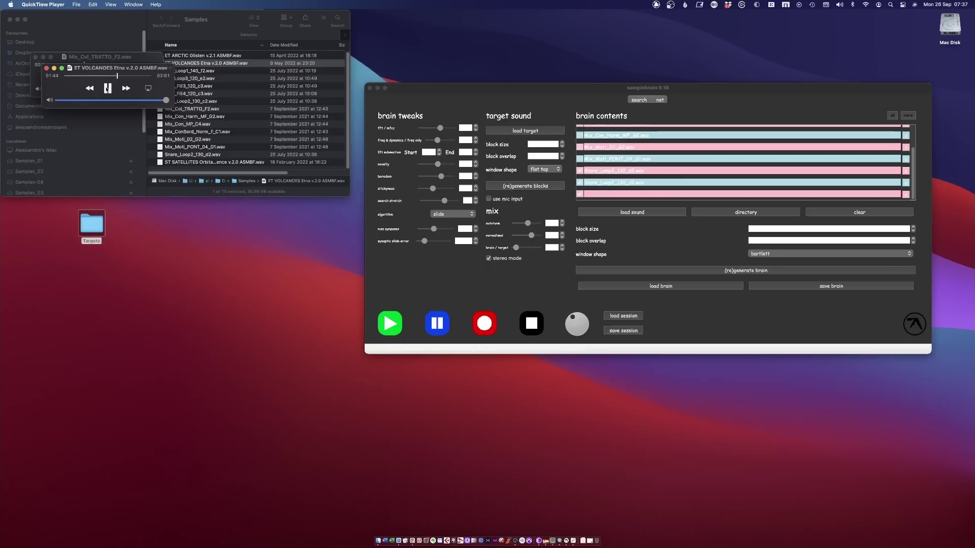
pyautogui.click(107, 88)
pyautogui.click(423, 295)
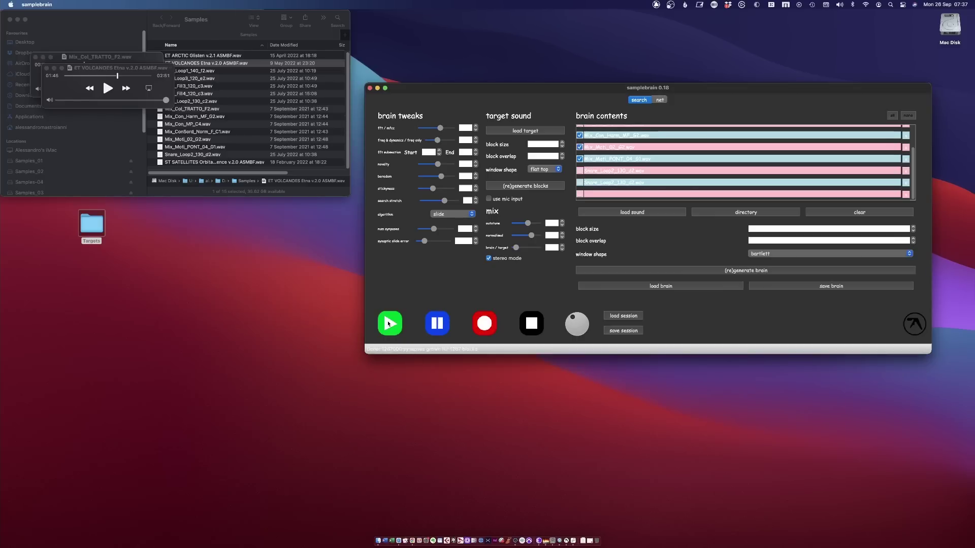
# Step: Lower search stretch, fft/mfcc and synapses, and raise autotune
pyautogui.moveTo(437, 206); pyautogui.dragTo(438, 204)
pyautogui.moveTo(525, 226)
pyautogui.mouseDown()
pyautogui.moveTo(534, 226)
pyautogui.moveTo(520, 237)
pyautogui.moveTo(535, 237)
pyautogui.moveTo(523, 248)
pyautogui.moveTo(537, 249)
pyautogui.moveTo(527, 225)
pyautogui.mouseUp()
pyautogui.moveTo(440, 129)
pyautogui.mouseDown()
pyautogui.moveTo(426, 128)
pyautogui.moveTo(448, 140)
pyautogui.mouseUp()
pyautogui.moveTo(435, 230); pyautogui.dragTo(421, 230)
# Step: Switch the search algorithm from slide to basic
pyautogui.click(445, 214)
pyautogui.click(444, 210)
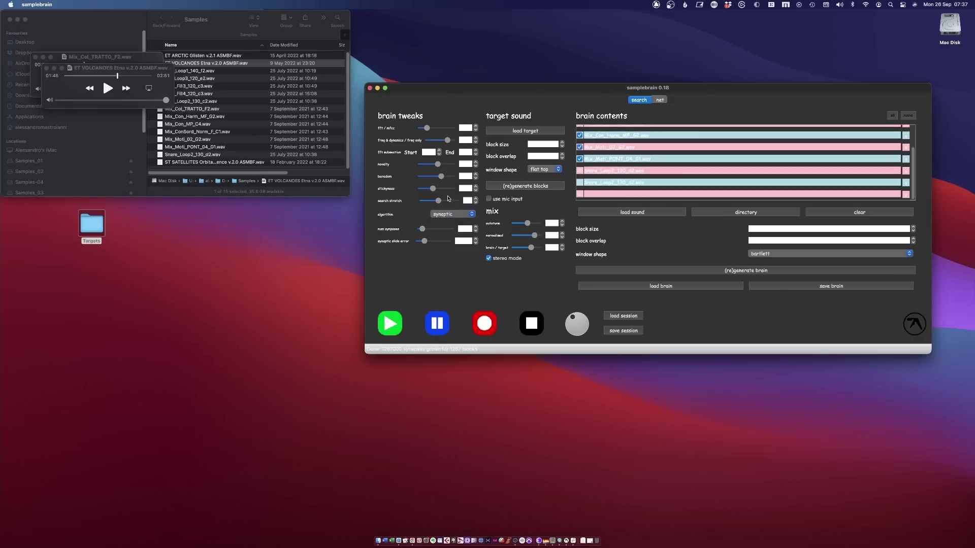
pyautogui.click(445, 214)
pyautogui.click(445, 205)
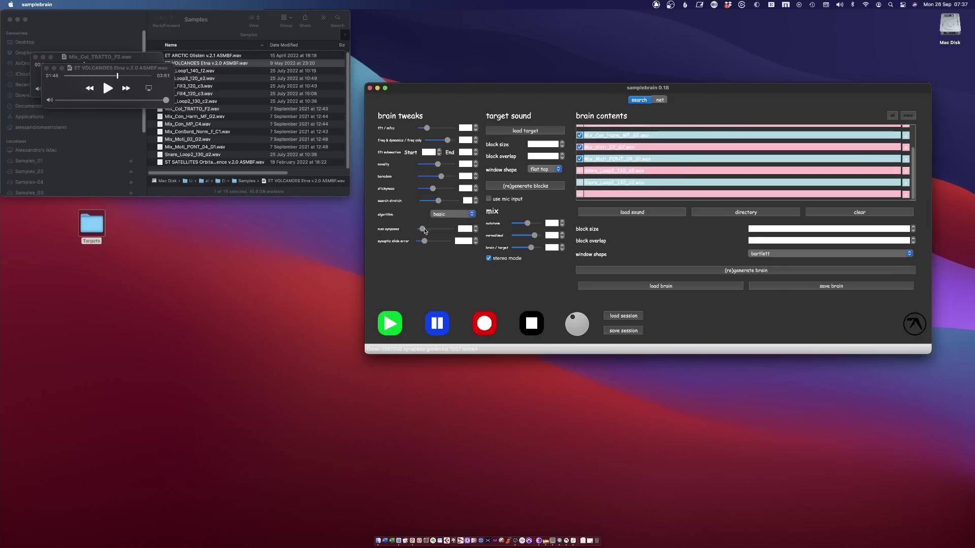